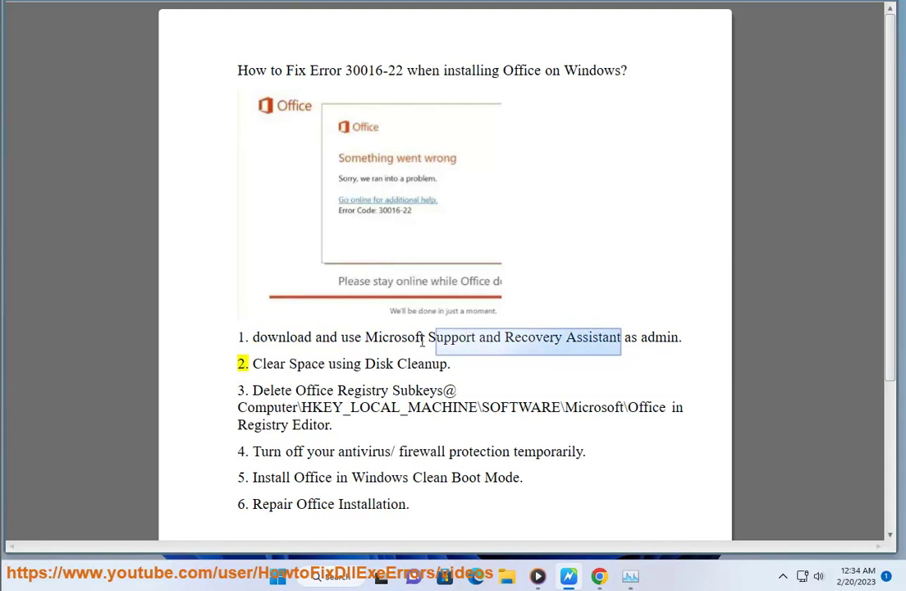
- Switch to Chrome, search Google for "Microsoft Support and Recovery Assistant" and open its Microsoft download page in a new tab
{"action": "key", "text": "alt+Tab"}
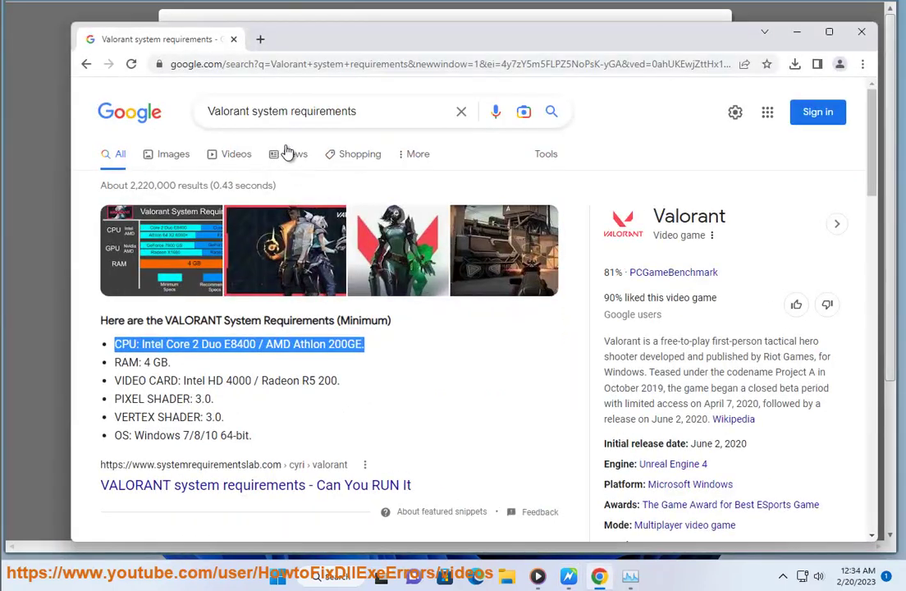
{"action": "left_click", "coordinate": [461, 112]}
{"action": "type", "text": "Microsoft Support and Recovery Assistant"}
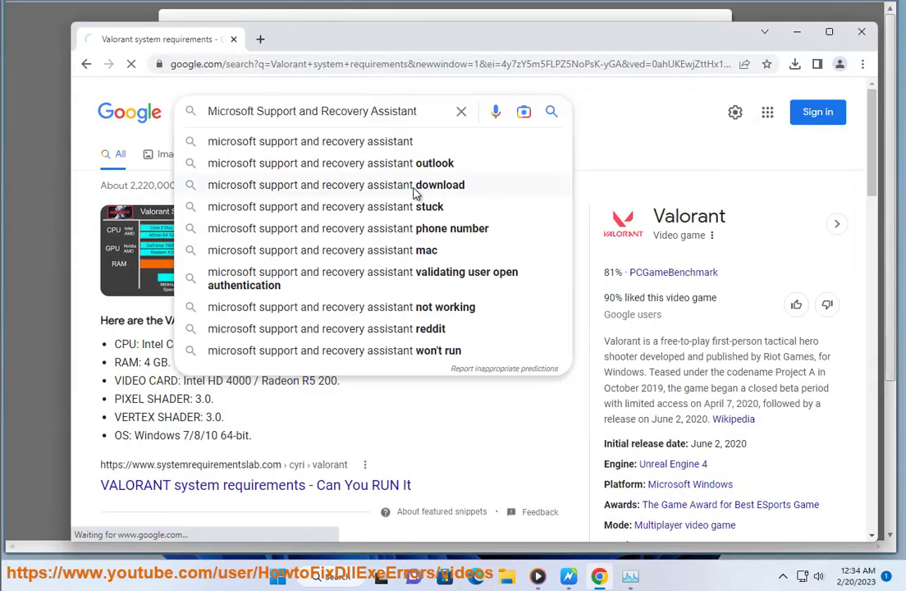
{"action": "key", "text": "Return"}
{"action": "right_click", "coordinate": [291, 234]}
{"action": "left_click", "coordinate": [304, 243]}
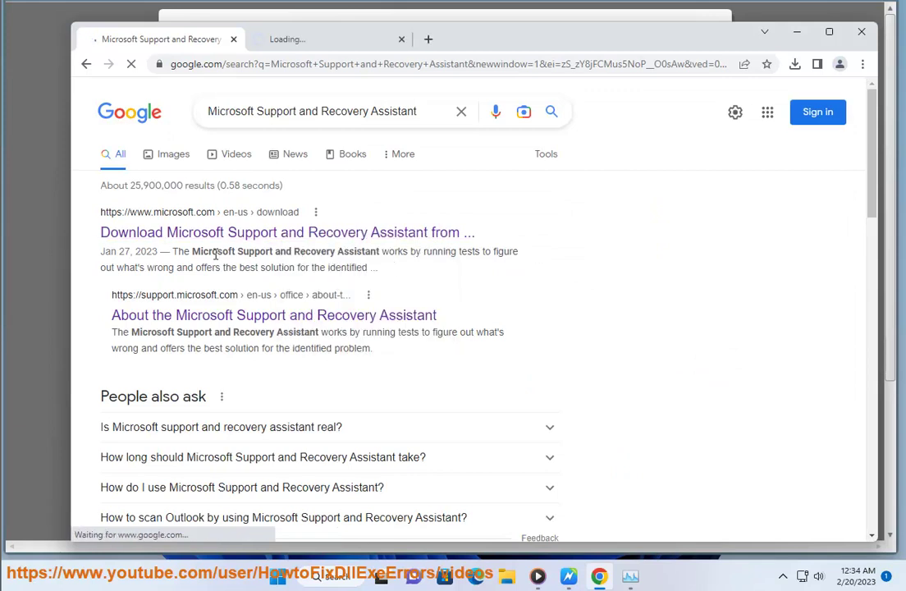
- Start downloading Microsoft Support and Recovery Assistant from the Microsoft Download Center page and minimize the browser
{"action": "left_click_drag", "start_coordinate": [164, 250], "coordinate": [350, 284]}
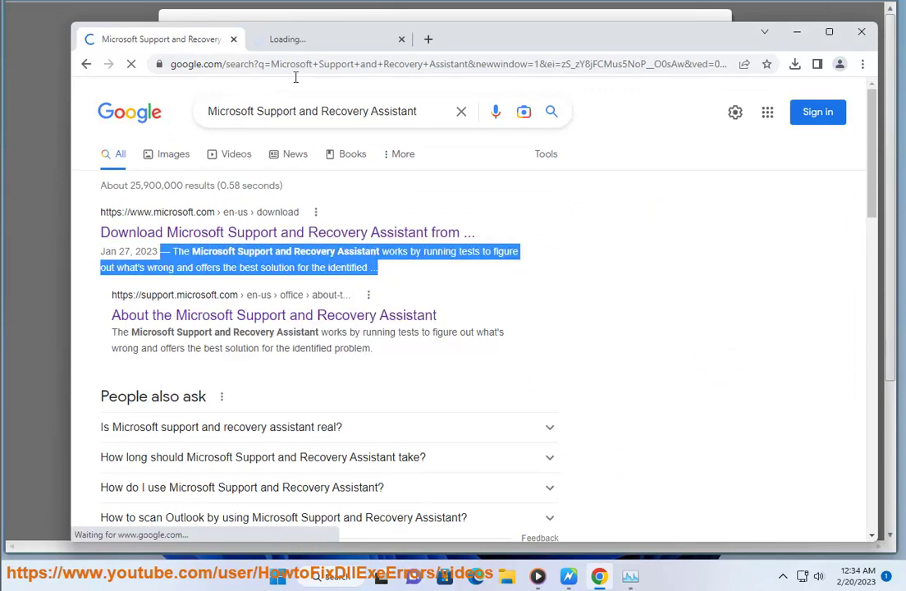
{"action": "left_click", "coordinate": [300, 41]}
{"action": "left_click", "coordinate": [345, 63]}
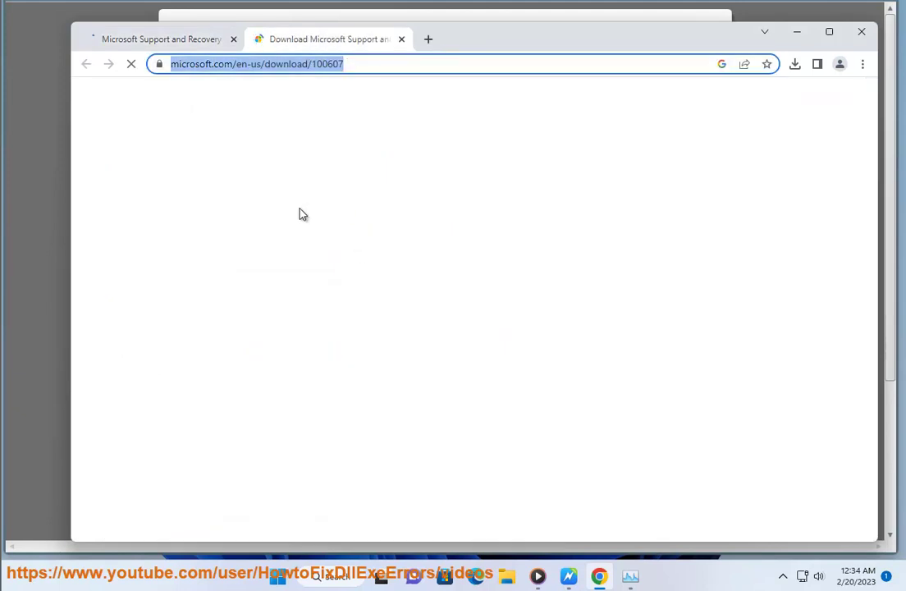
{"action": "left_click", "coordinate": [144, 42]}
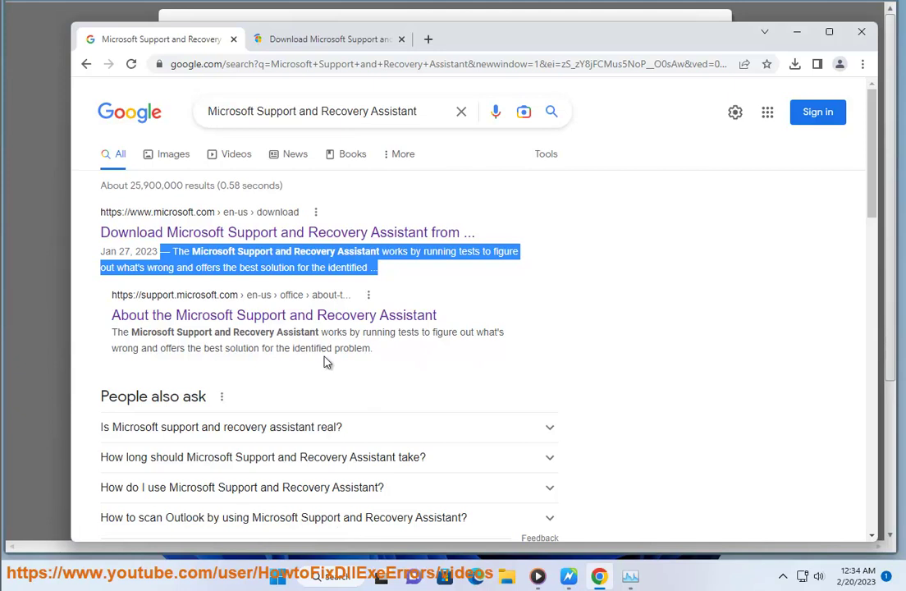
{"action": "left_click", "coordinate": [326, 39]}
{"action": "scroll", "coordinate": [410, 372], "scroll_direction": "down", "scroll_amount": 2}
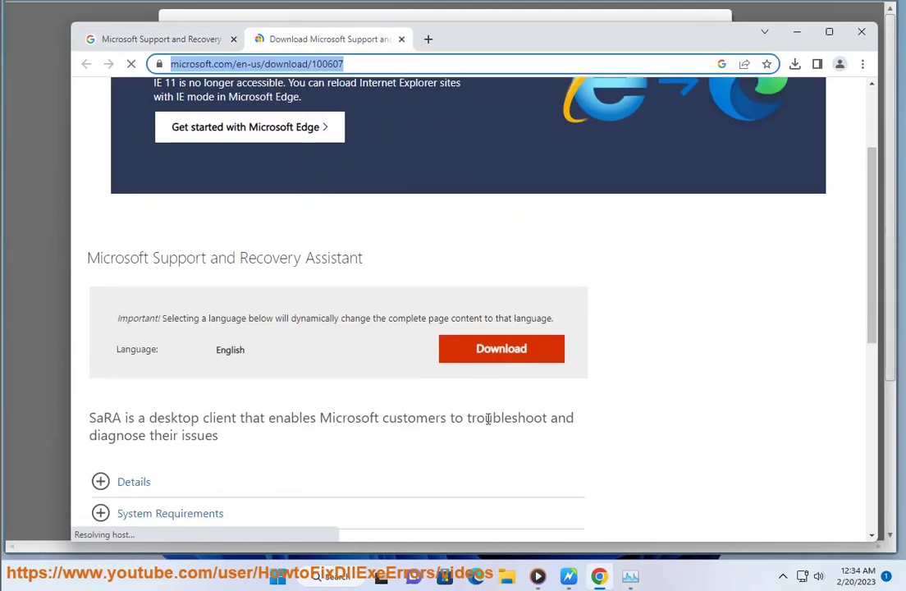
{"action": "left_click", "coordinate": [503, 349]}
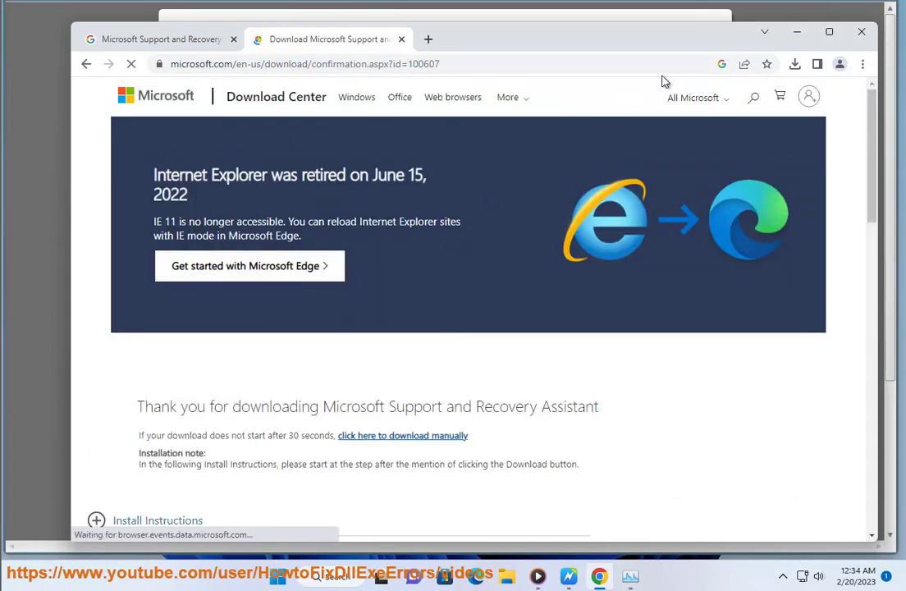
{"action": "left_click", "coordinate": [799, 32]}
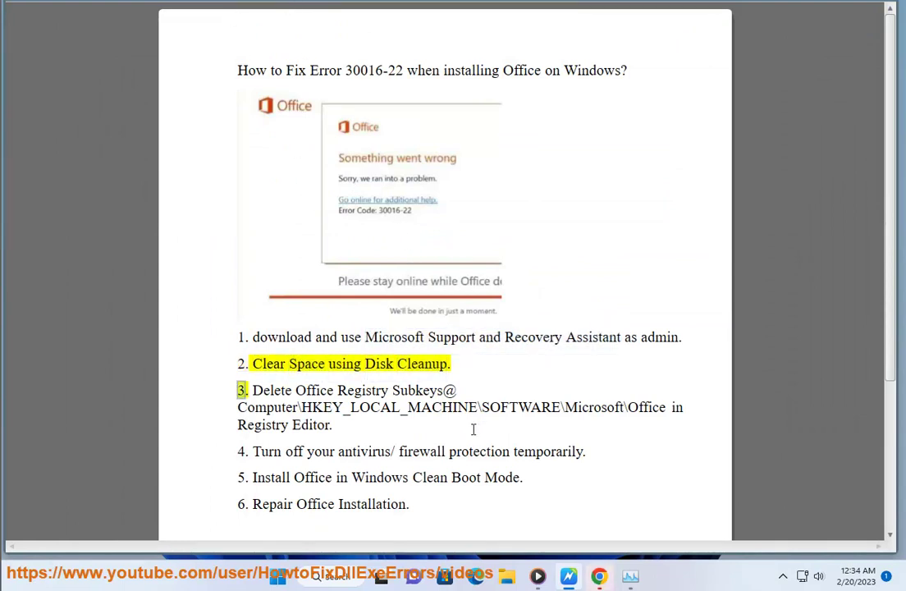
- Open Disk Cleanup for drive C: and switch it to cleaning up system files
{"action": "left_click", "coordinate": [343, 579]}
{"action": "type", "text": "DISKC"}
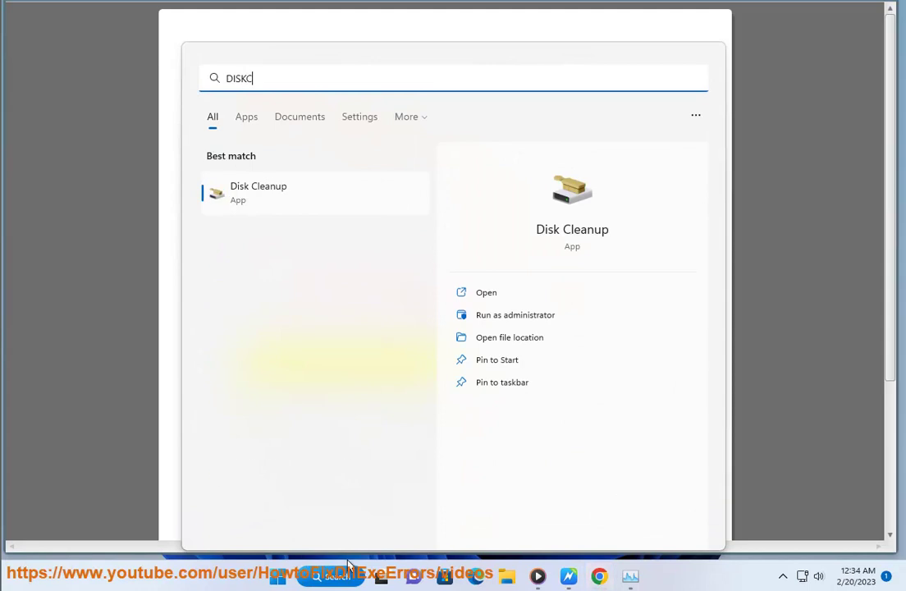
{"action": "left_click", "coordinate": [300, 198]}
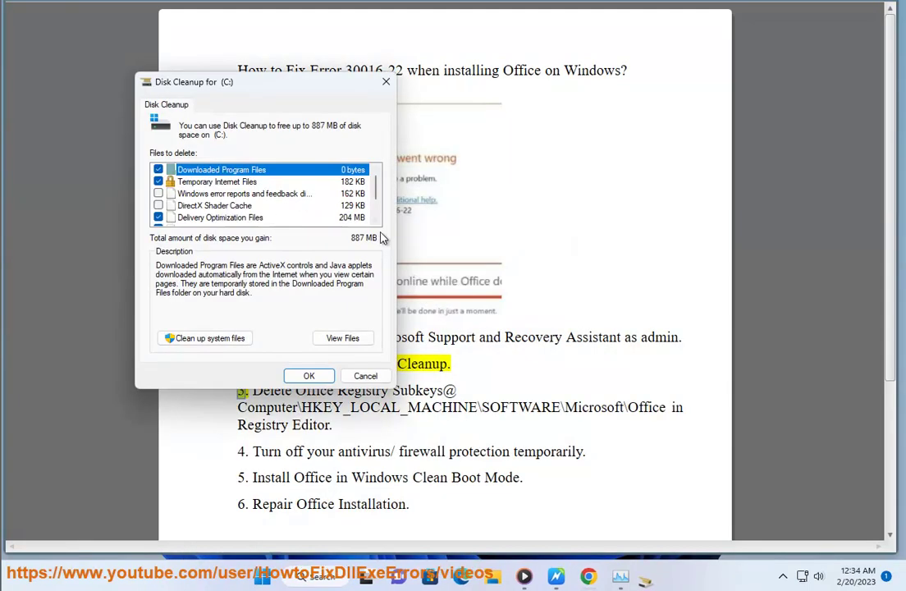
{"action": "left_click", "coordinate": [210, 338]}
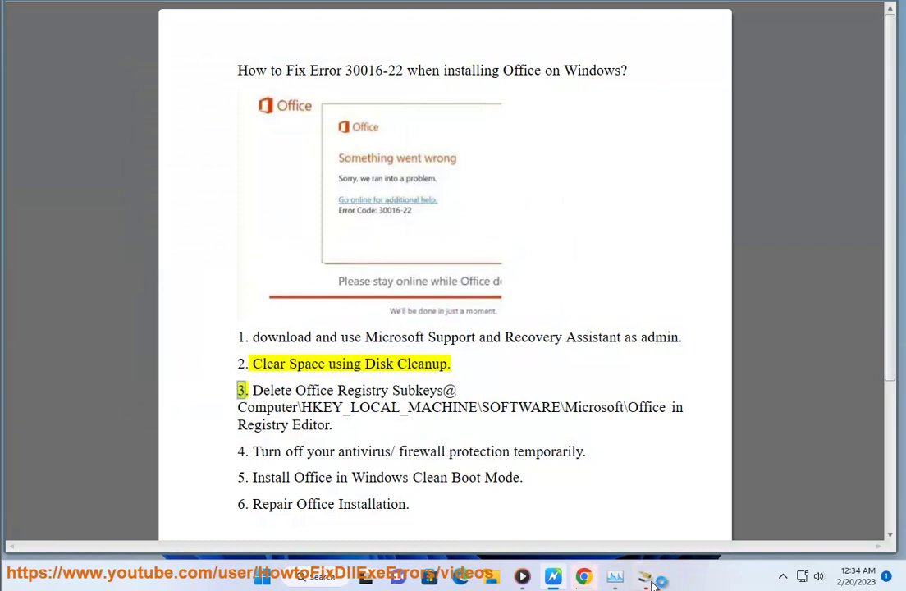
- Review the list of files to delete on drive C: and accept the cleanup with the preselected categories
{"action": "left_click_drag", "start_coordinate": [271, 105], "coordinate": [486, 102]}
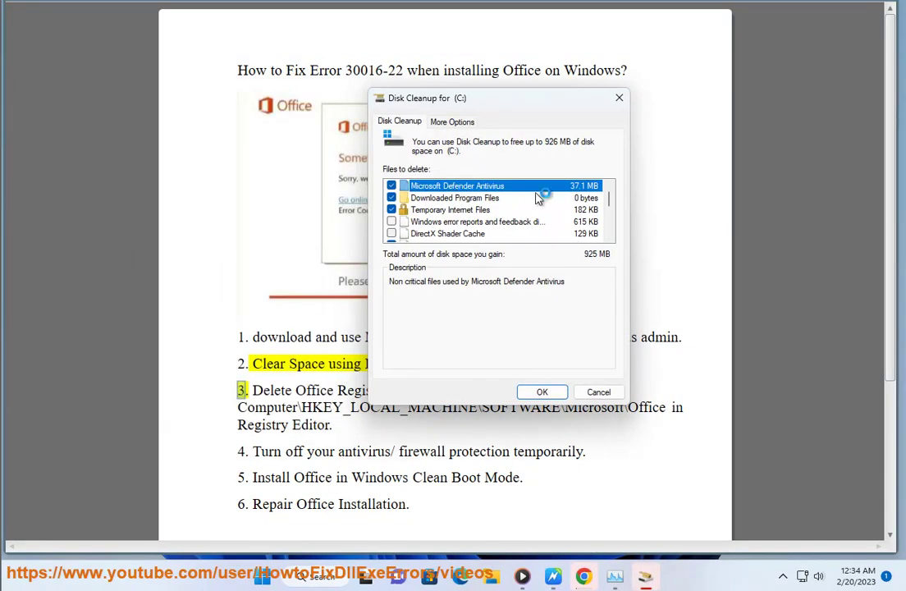
{"action": "left_click", "coordinate": [610, 237]}
{"action": "left_click", "coordinate": [610, 237]}
{"action": "left_click", "coordinate": [609, 238]}
{"action": "left_click", "coordinate": [610, 237]}
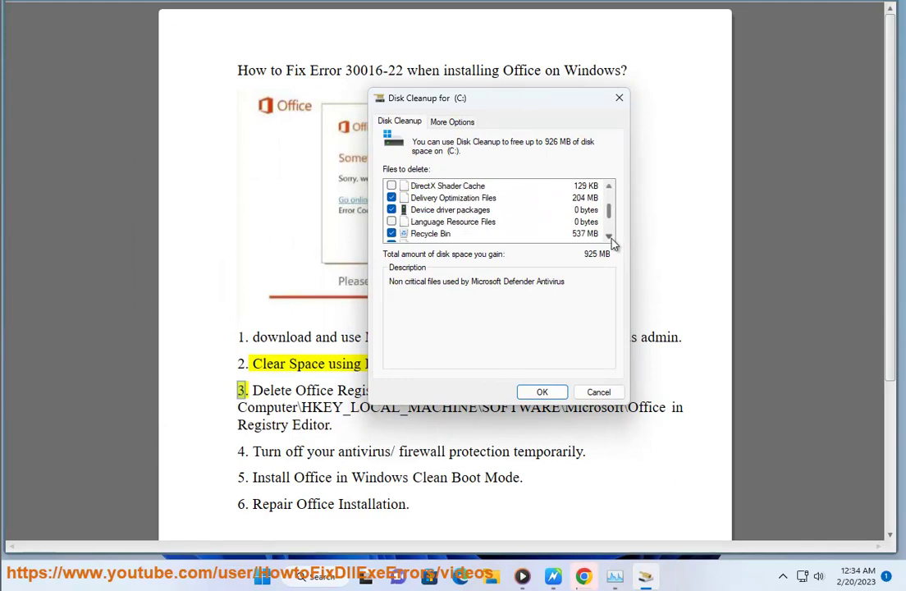
{"action": "left_click", "coordinate": [610, 238]}
{"action": "left_click", "coordinate": [610, 237]}
{"action": "left_click", "coordinate": [609, 237]}
{"action": "left_click", "coordinate": [609, 237]}
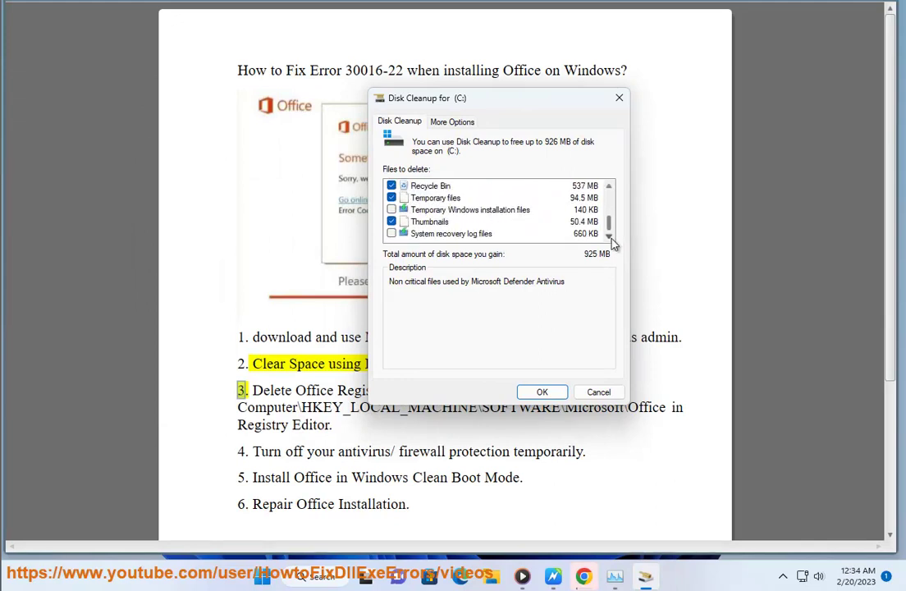
{"action": "left_click", "coordinate": [552, 397]}
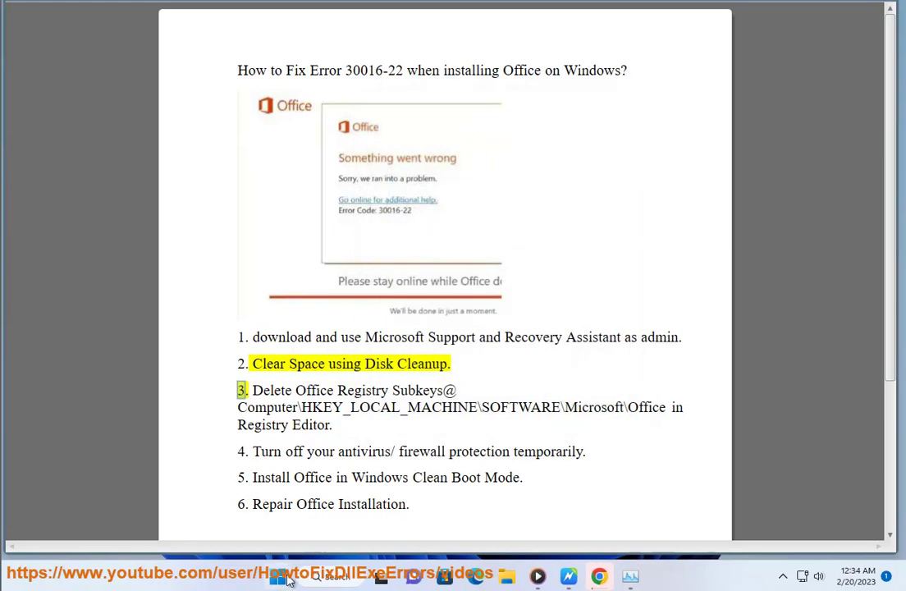
- Open the Storage page in the Windows system settings
{"action": "key", "text": "super"}
{"action": "left_click", "coordinate": [417, 223]}
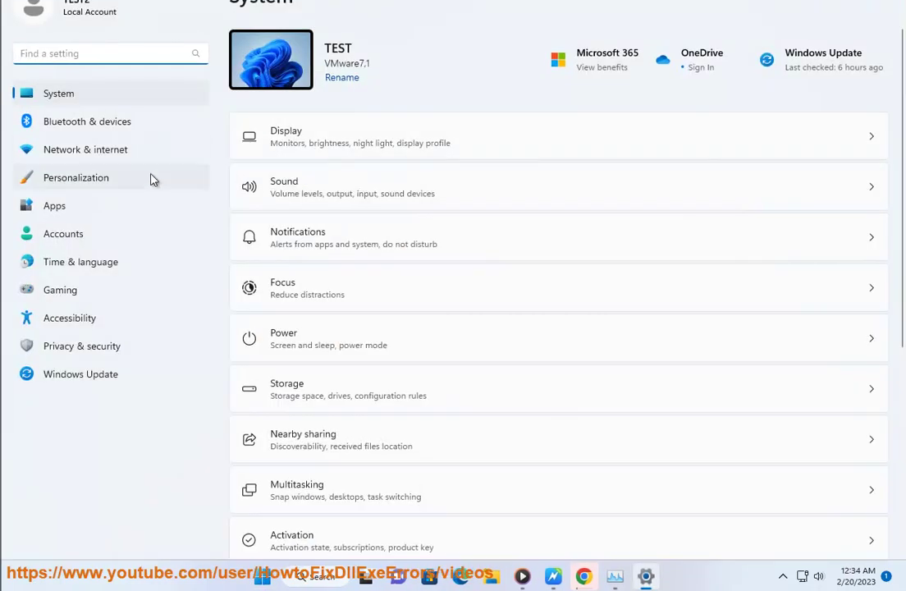
{"action": "left_click", "coordinate": [326, 394]}
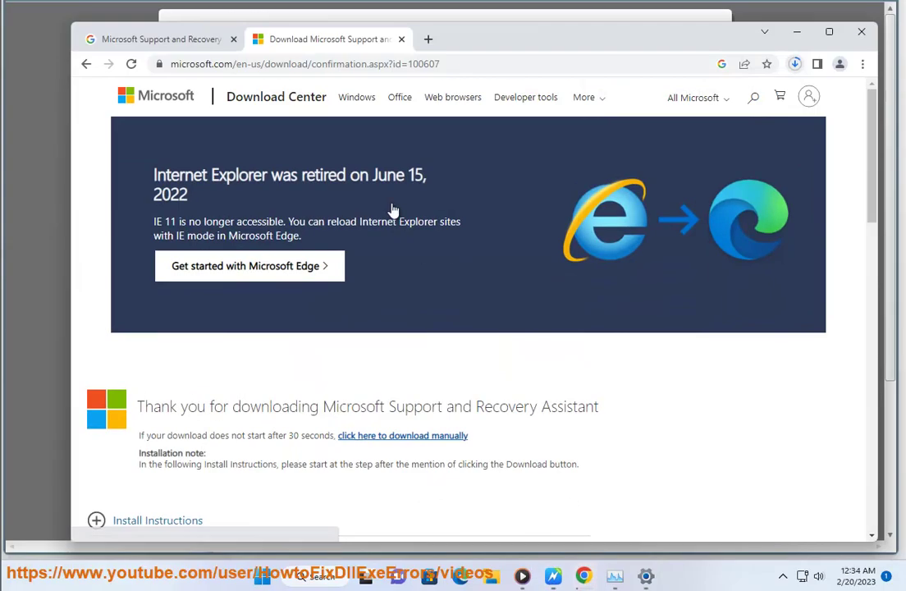
- Close the Download Center page, search Google for "FREE UP WINDOWS DISK" and highlight the Microsoft Support result about freeing up drive space
{"action": "left_click", "coordinate": [401, 38]}
{"action": "triple_click", "coordinate": [420, 109]}
{"action": "type", "text": "FREE UP"}
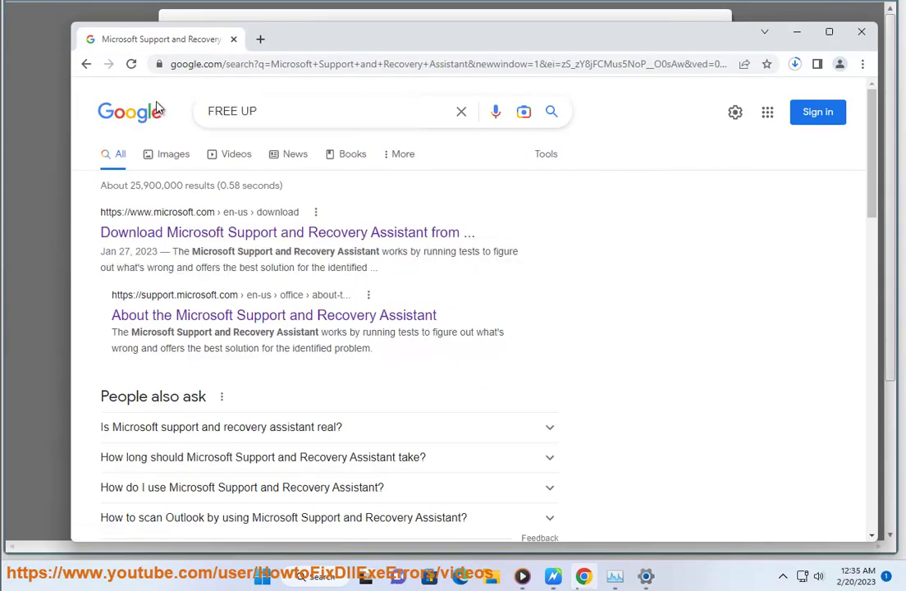
{"action": "type", "text": " WINDOWS "}
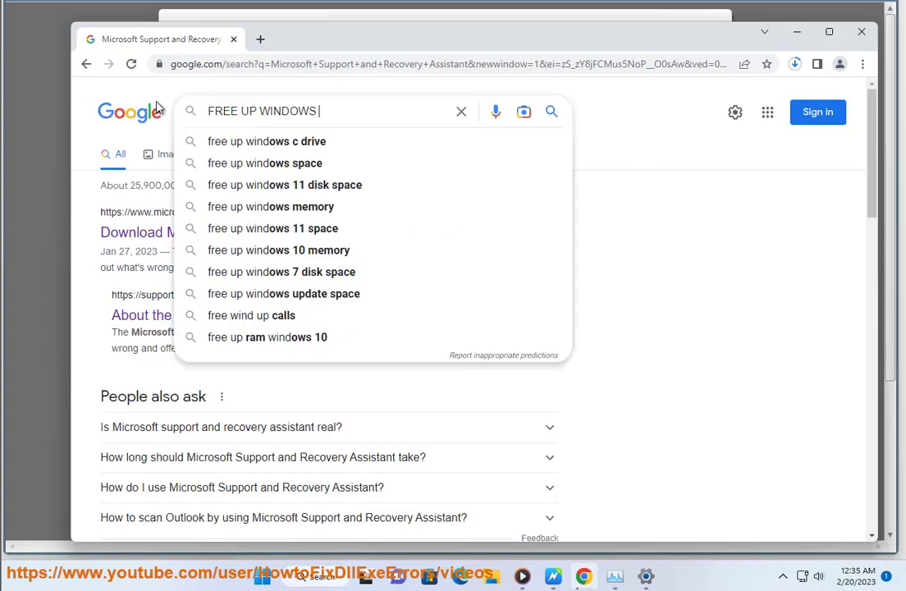
{"action": "type", "text": "DISK"}
{"action": "key", "text": "Return"}
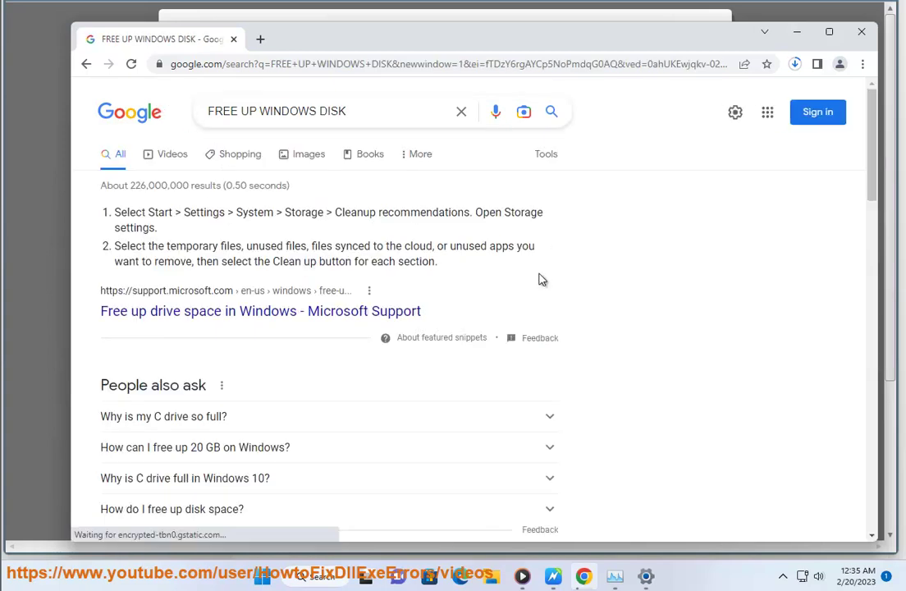
{"action": "left_click_drag", "start_coordinate": [102, 312], "coordinate": [482, 295]}
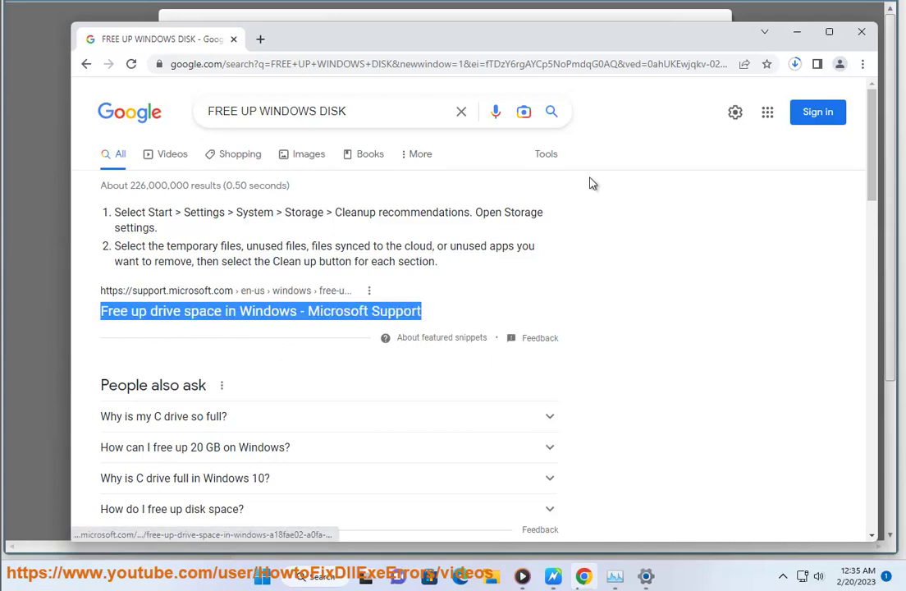
{"action": "left_click", "coordinate": [796, 33]}
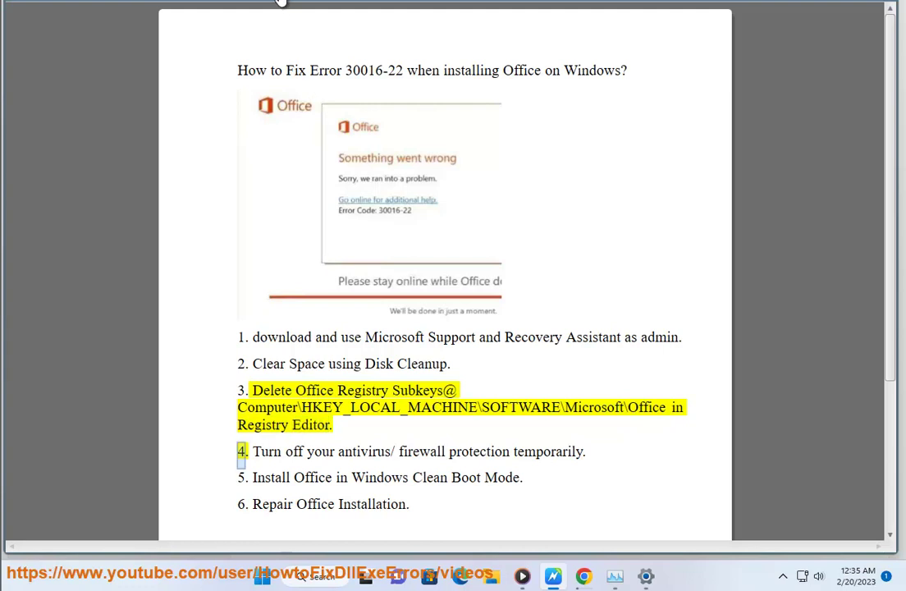
- Cancel the running download of SaRA_17_00_9663_002.zip in Chrome and minimize the browser
{"action": "left_click", "coordinate": [584, 575]}
{"action": "left_click", "coordinate": [795, 64]}
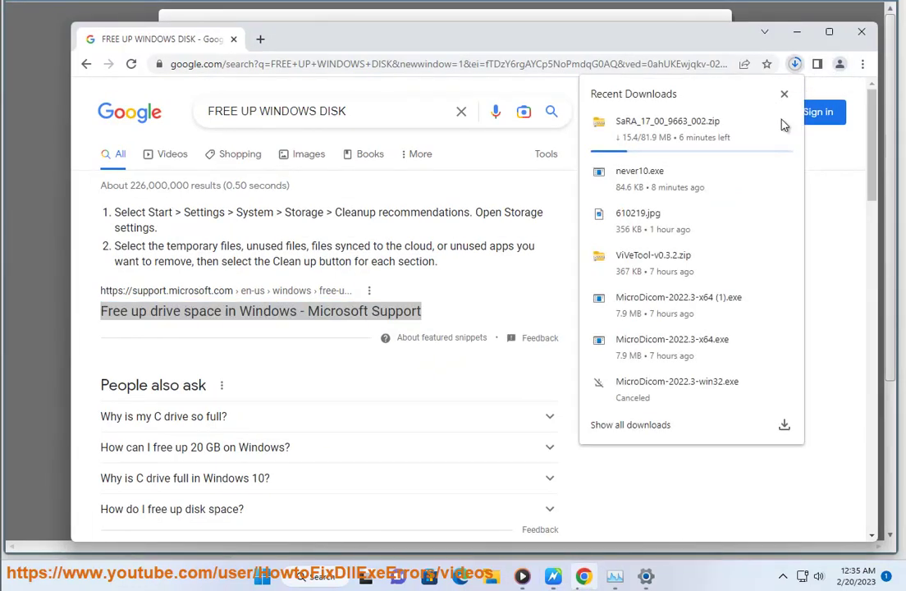
{"action": "left_click", "coordinate": [791, 128]}
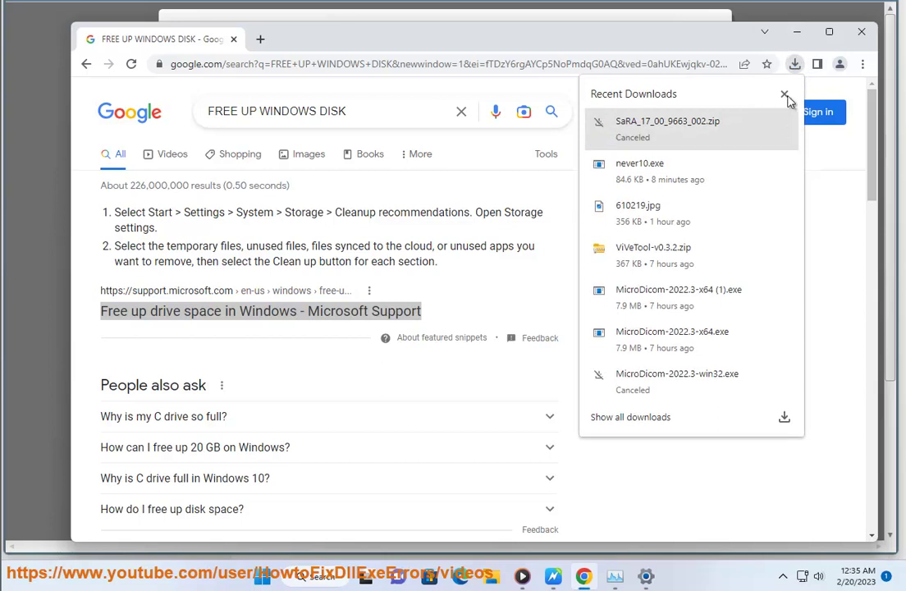
{"action": "left_click", "coordinate": [801, 31]}
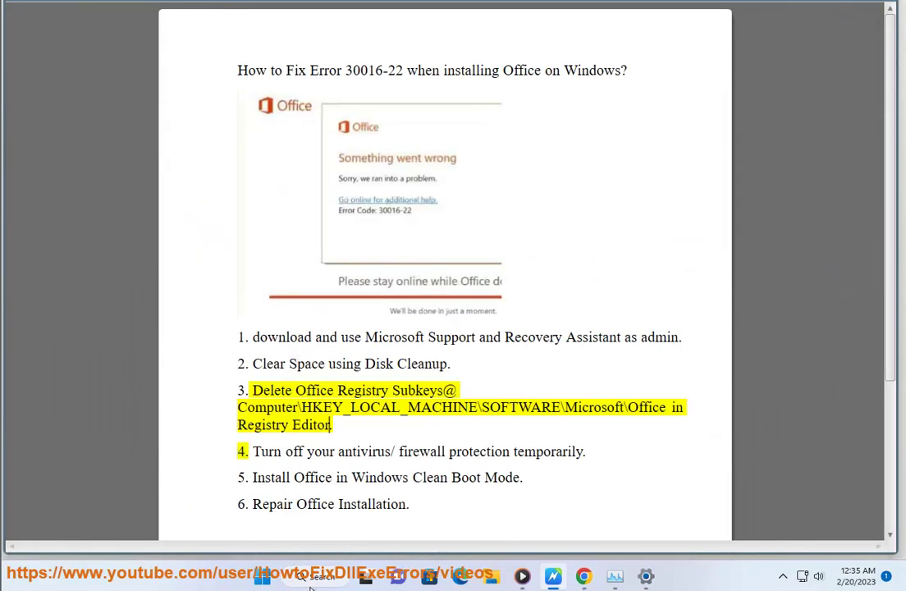
- Open Registry Editor and allow it to make changes to the device
{"action": "left_click", "coordinate": [317, 577]}
{"action": "type", "text": "REG"}
{"action": "left_click", "coordinate": [310, 193]}
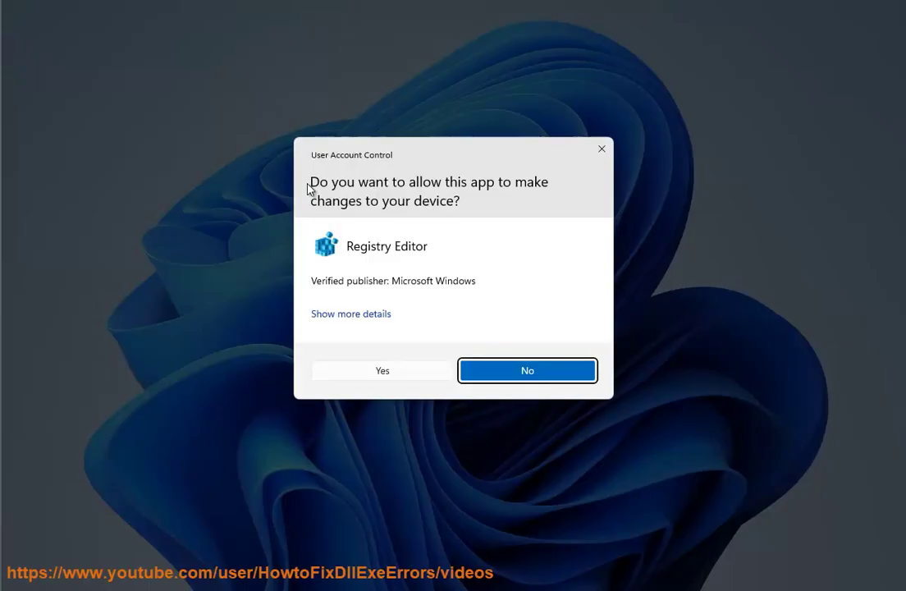
{"action": "left_click", "coordinate": [379, 371]}
- Go to Computer\HKEY_LOCAL_MACHINE\SOFTWARE\Microsoft\Office in Registry Editor using the path copied from the document, and close the editor after viewing the key
{"action": "left_click", "coordinate": [478, 450]}
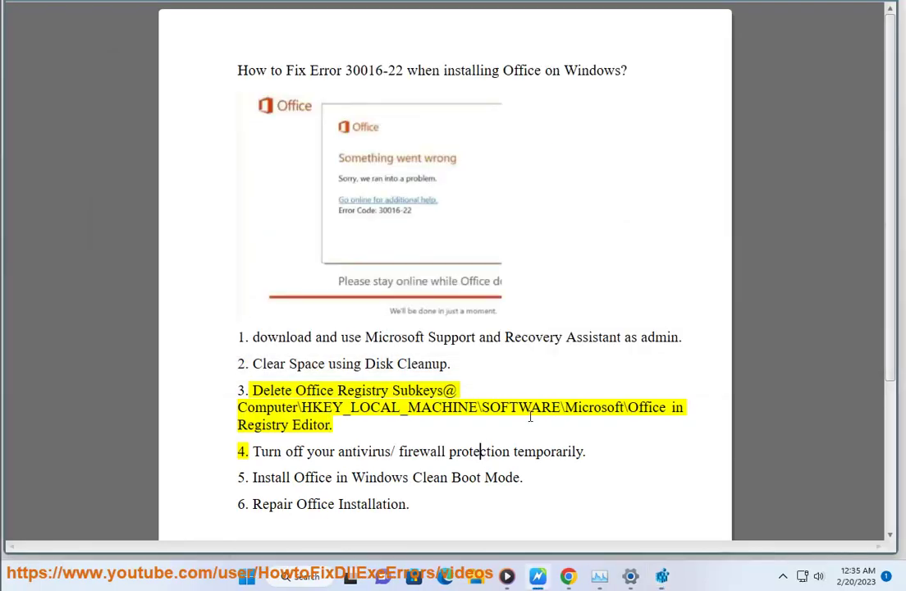
{"action": "left_click_drag", "start_coordinate": [669, 403], "coordinate": [239, 421]}
{"action": "key", "text": "ctrl+c"}
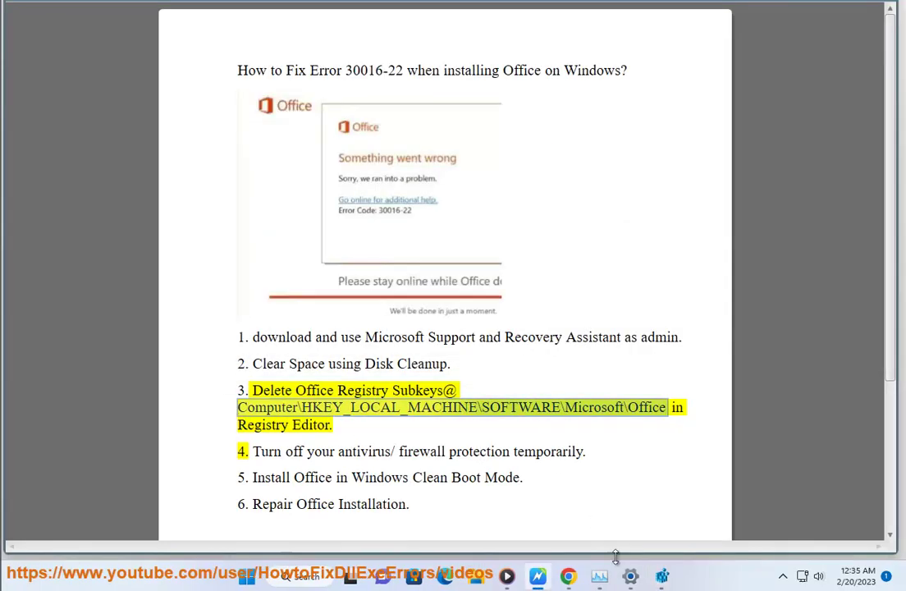
{"action": "left_click", "coordinate": [663, 577]}
{"action": "left_click", "coordinate": [432, 101]}
{"action": "key", "text": "ctrl+v"}
{"action": "key", "text": "Return"}
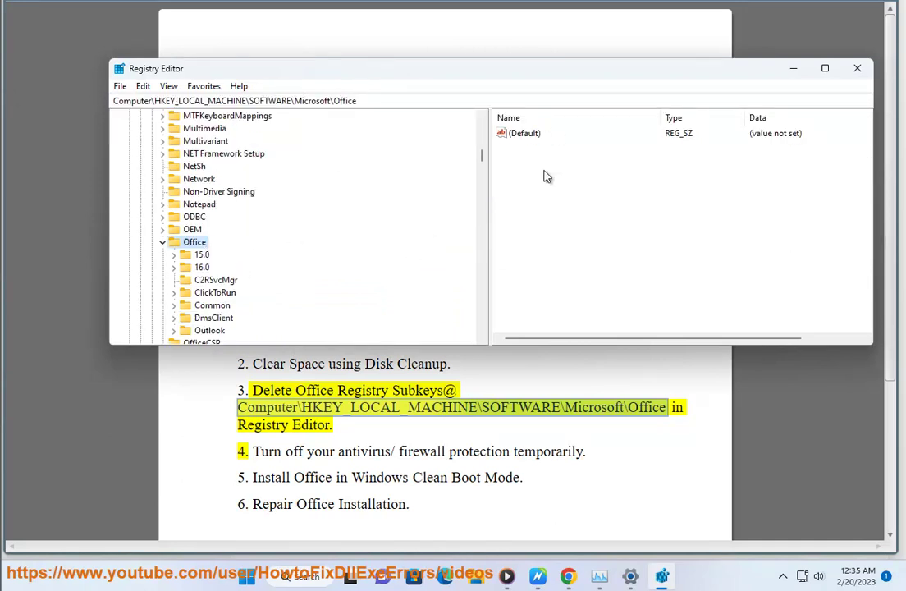
{"action": "right_click", "coordinate": [558, 154]}
{"action": "left_click", "coordinate": [537, 208]}
{"action": "left_click", "coordinate": [857, 68]}
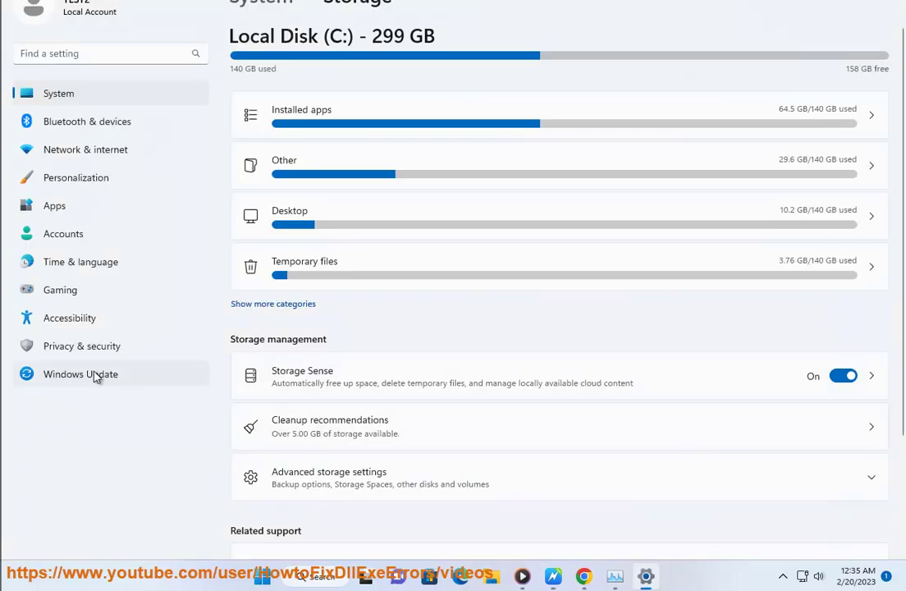
- Open the virus and threat protection settings in Windows Security and check the real-time, cloud-delivered and tamper protection switches
{"action": "left_click", "coordinate": [82, 345]}
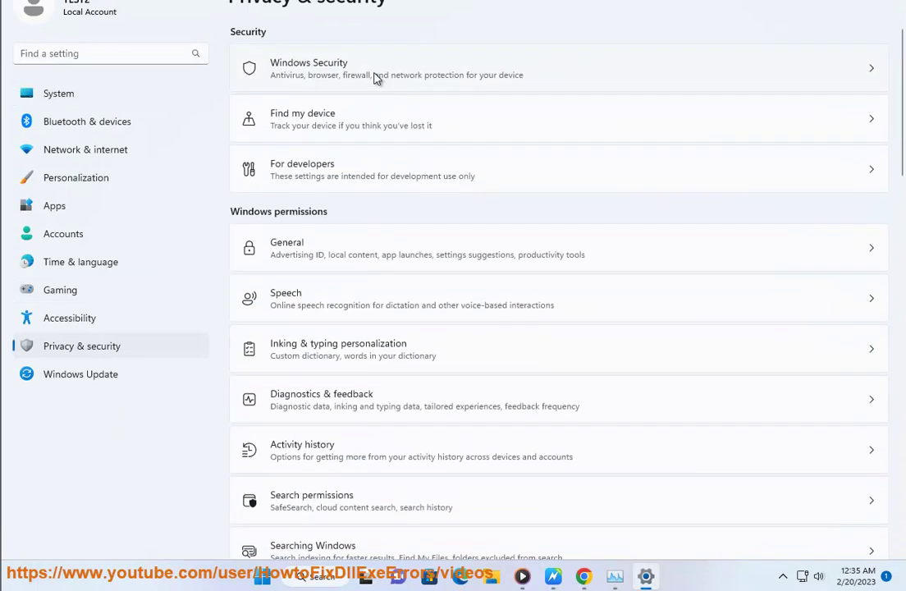
{"action": "left_click", "coordinate": [377, 78]}
{"action": "left_click", "coordinate": [291, 156]}
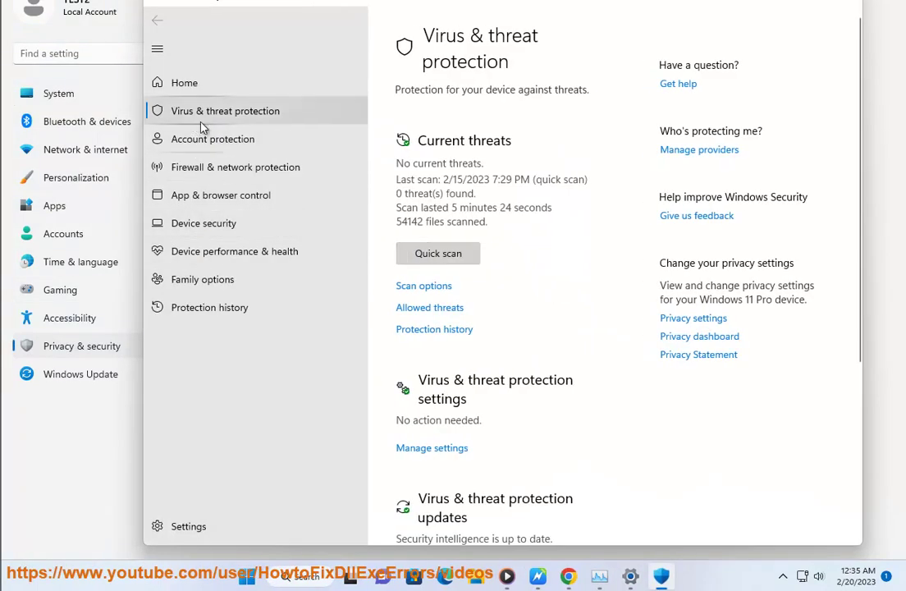
{"action": "left_click", "coordinate": [453, 449]}
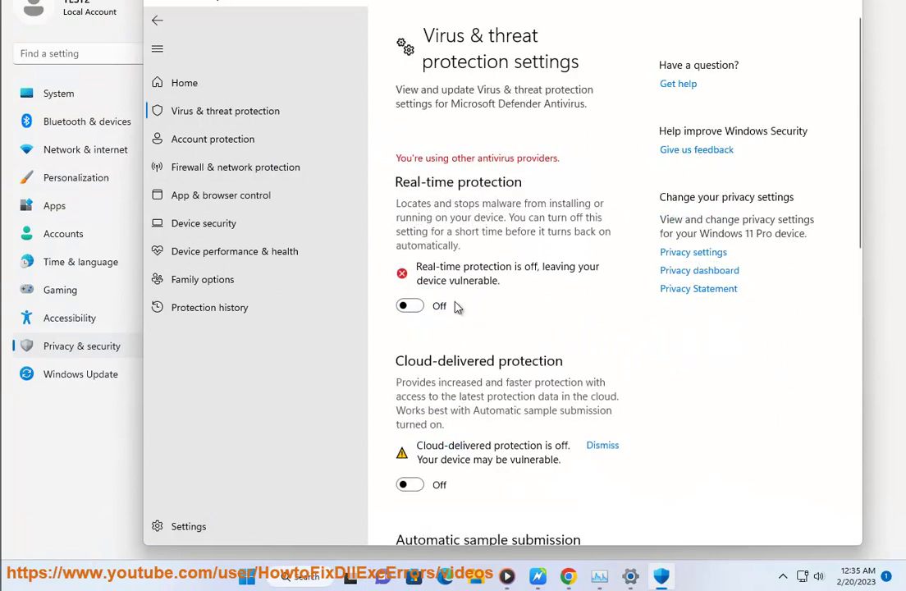
{"action": "scroll", "coordinate": [473, 244], "scroll_direction": "down", "scroll_amount": 5}
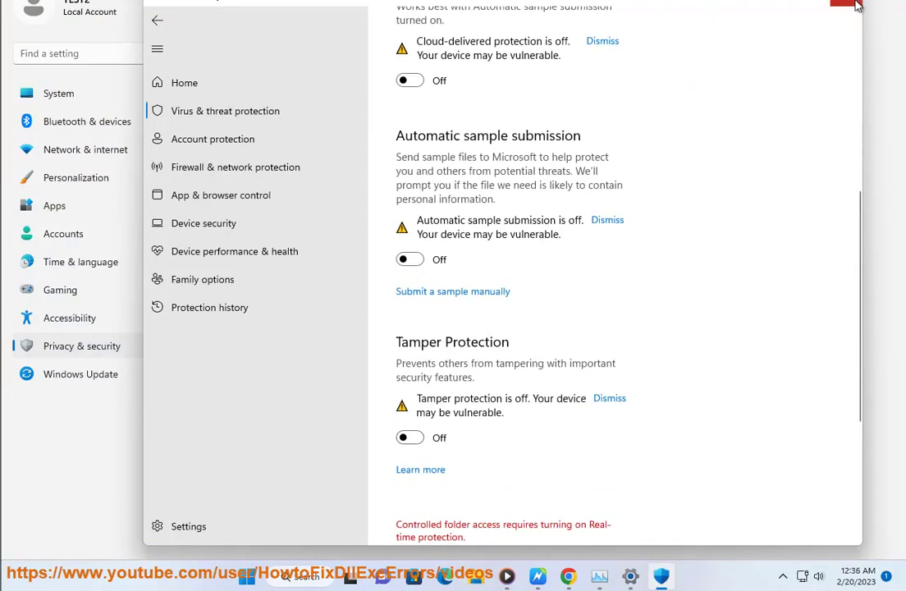
- Close Windows Security and open the Windows Defender Firewall on/off settings for each network type in Control Panel
{"action": "left_click", "coordinate": [857, 5]}
{"action": "left_click", "coordinate": [327, 580]}
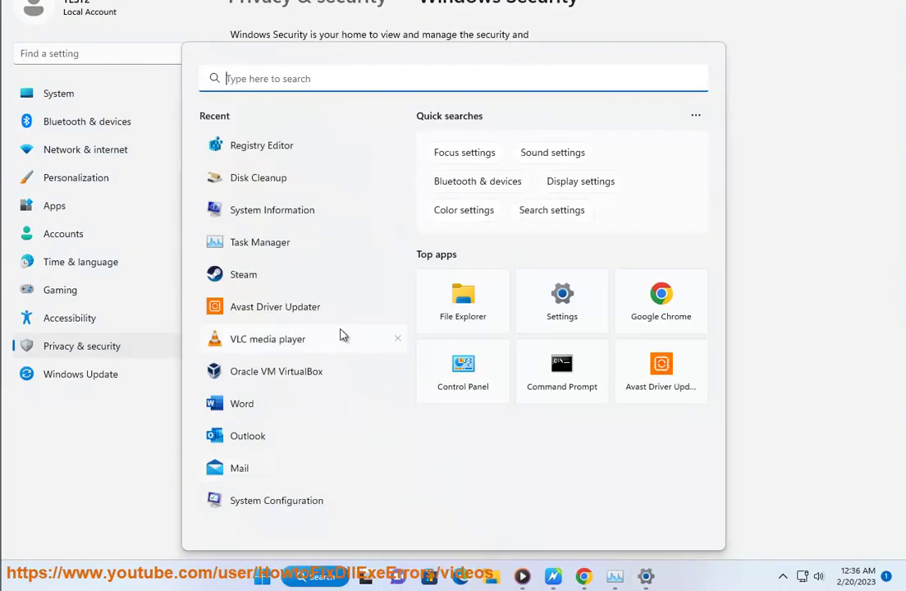
{"action": "left_click", "coordinate": [463, 361]}
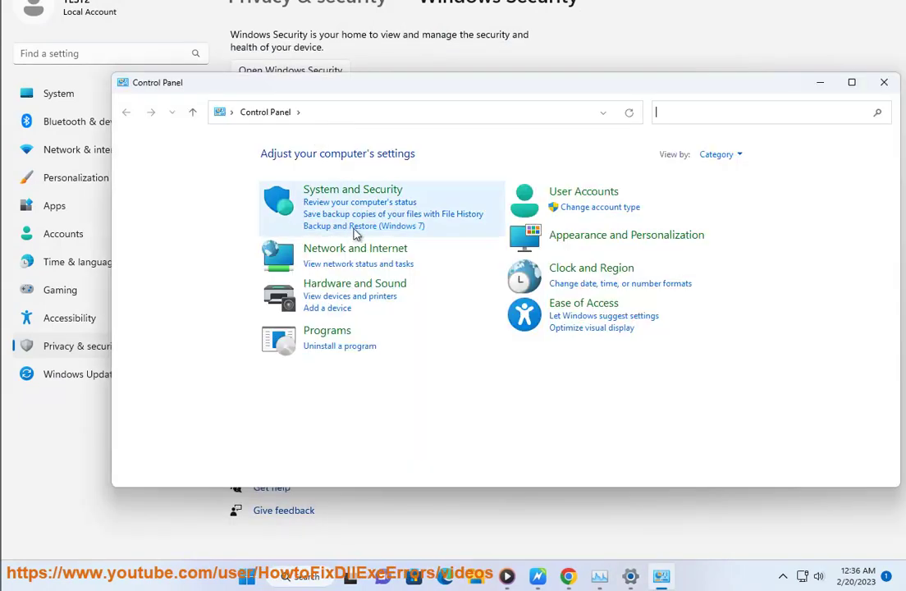
{"action": "left_click", "coordinate": [353, 189]}
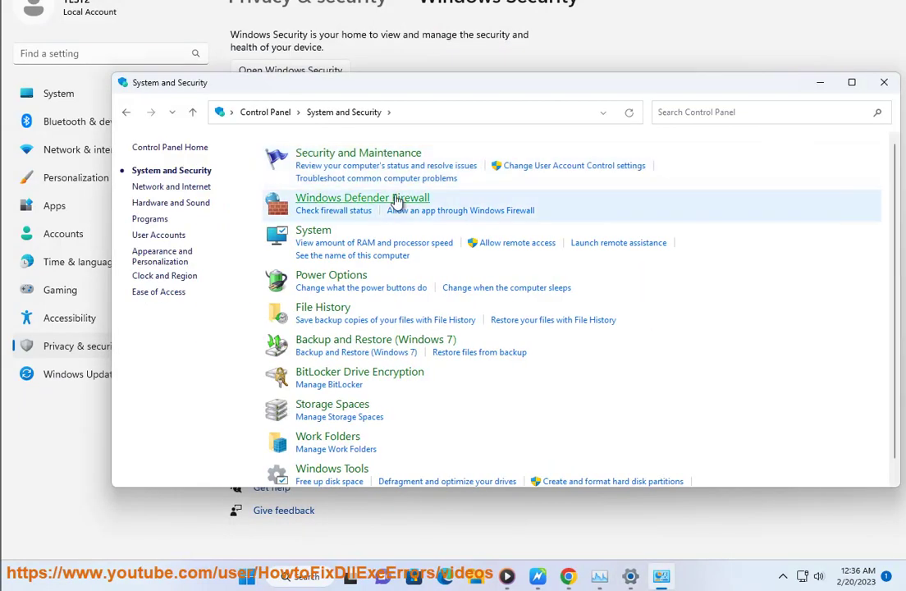
{"action": "left_click", "coordinate": [397, 198]}
{"action": "left_click", "coordinate": [185, 239]}
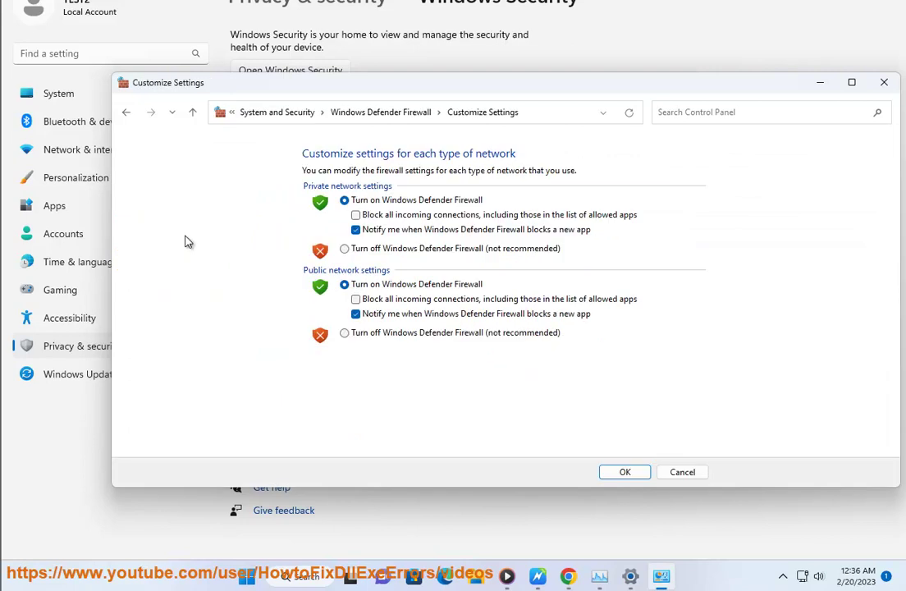
- Select turning off Windows Defender Firewall for private and public networks, then discard the selection and close Control Panel and Settings
{"action": "left_click", "coordinate": [344, 249]}
{"action": "left_click", "coordinate": [365, 333]}
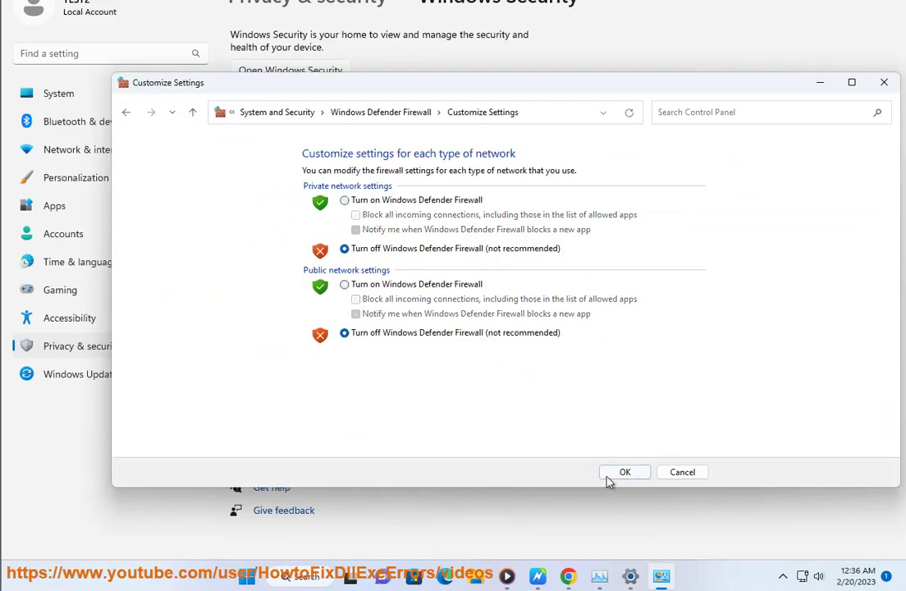
{"action": "left_click", "coordinate": [692, 473]}
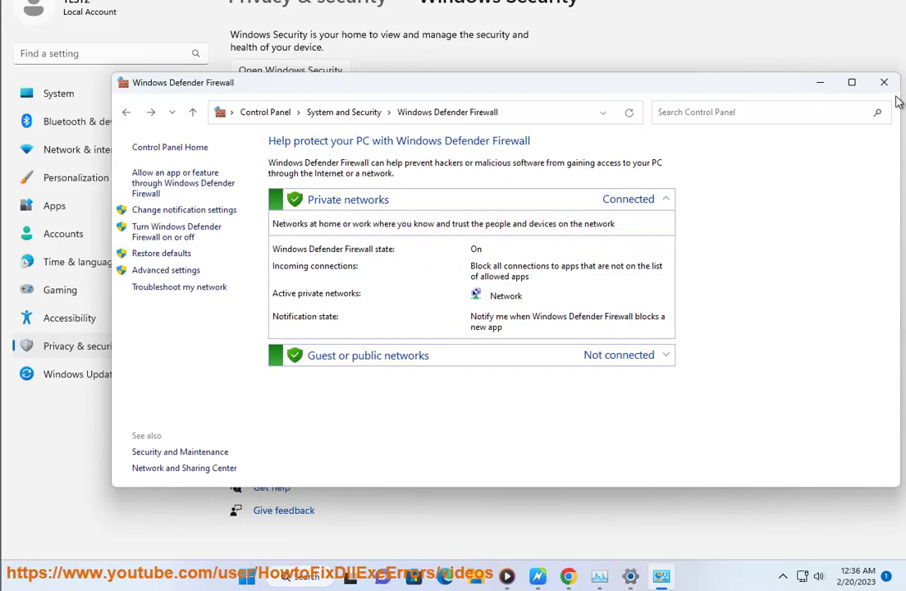
{"action": "left_click", "coordinate": [884, 82]}
{"action": "key", "text": "alt+F4"}
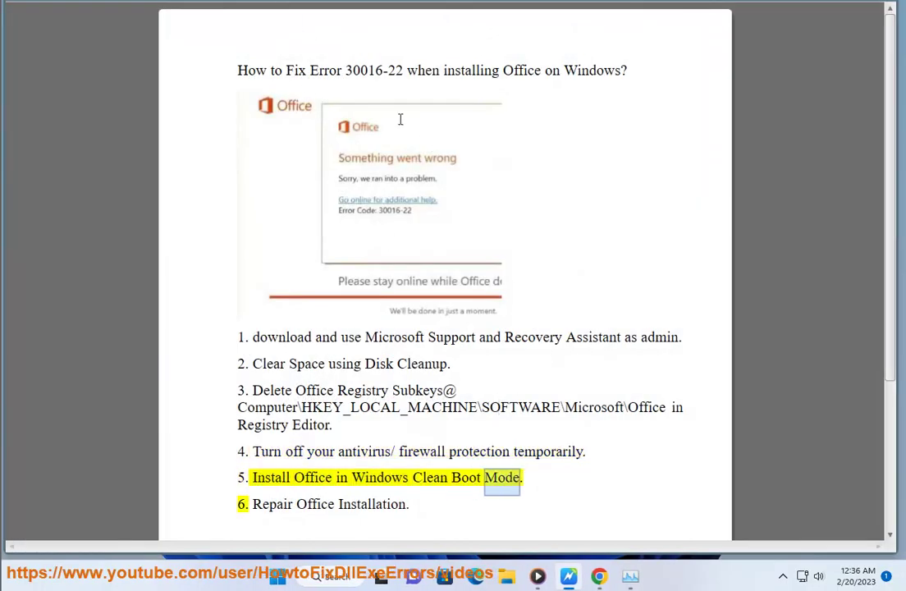
- Switch to Chrome and search Google for "windows clean boot"
{"action": "key", "text": "alt+Tab"}
{"action": "left_click", "coordinate": [463, 115]}
{"action": "type", "text": "WIN"}
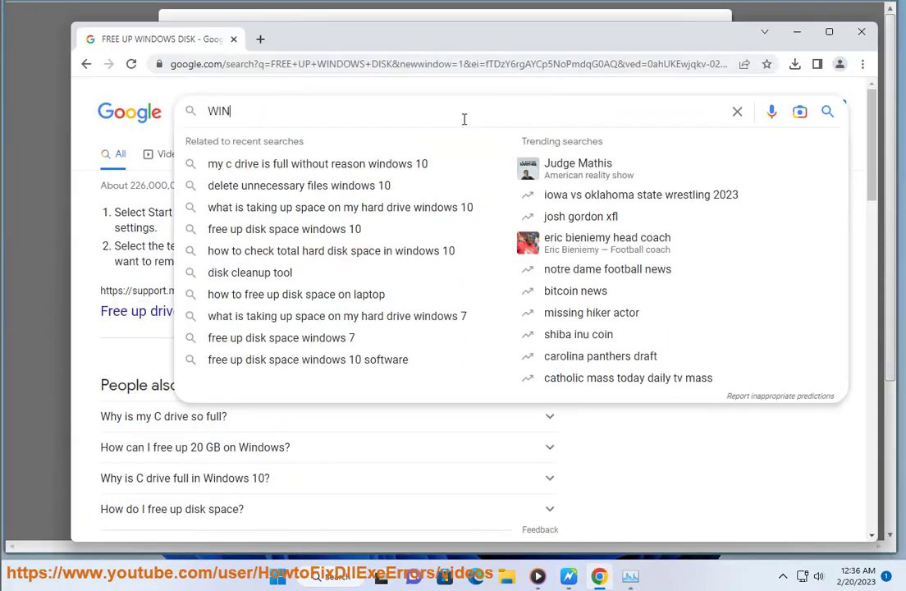
{"action": "type", "text": "DOWS C"}
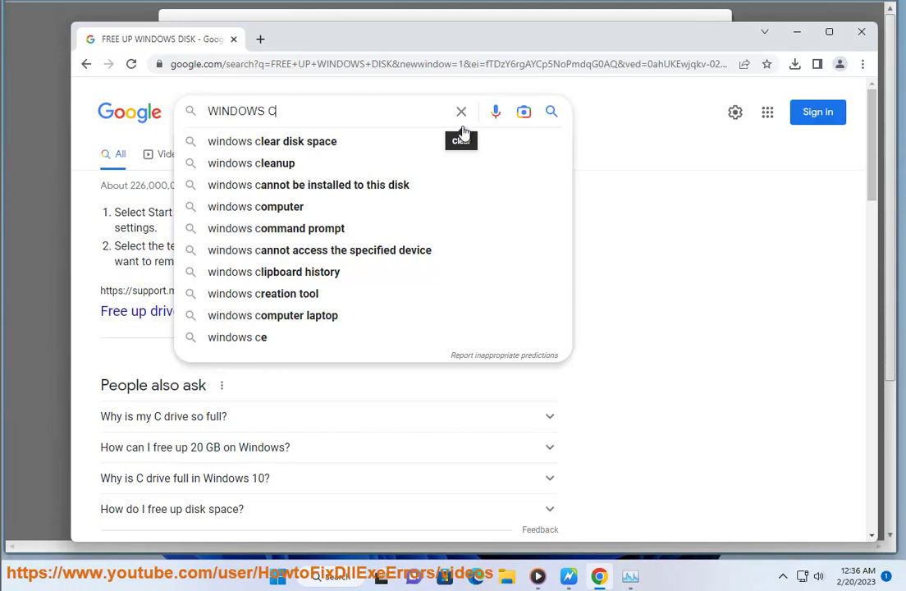
{"action": "type", "text": "LEAN BO"}
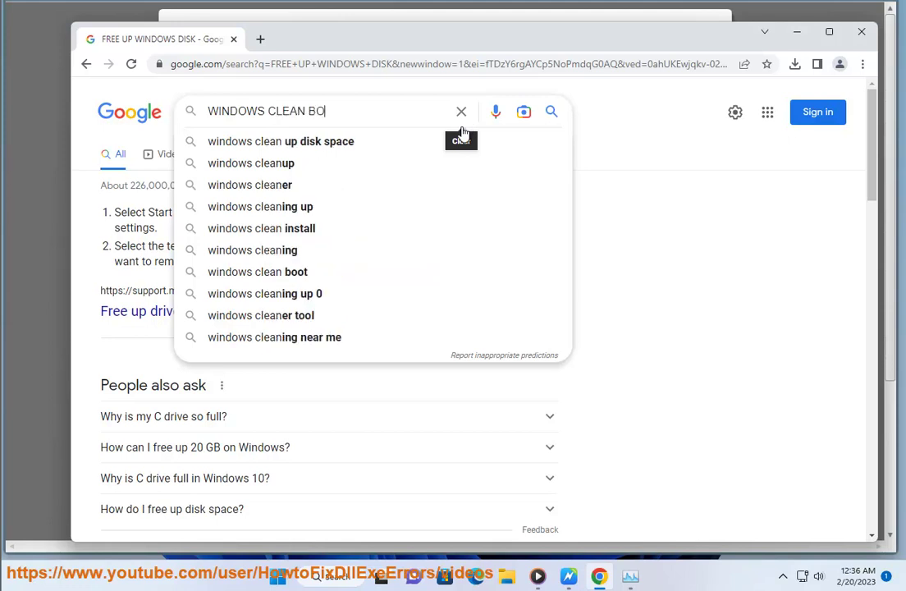
{"action": "key", "text": "Down"}
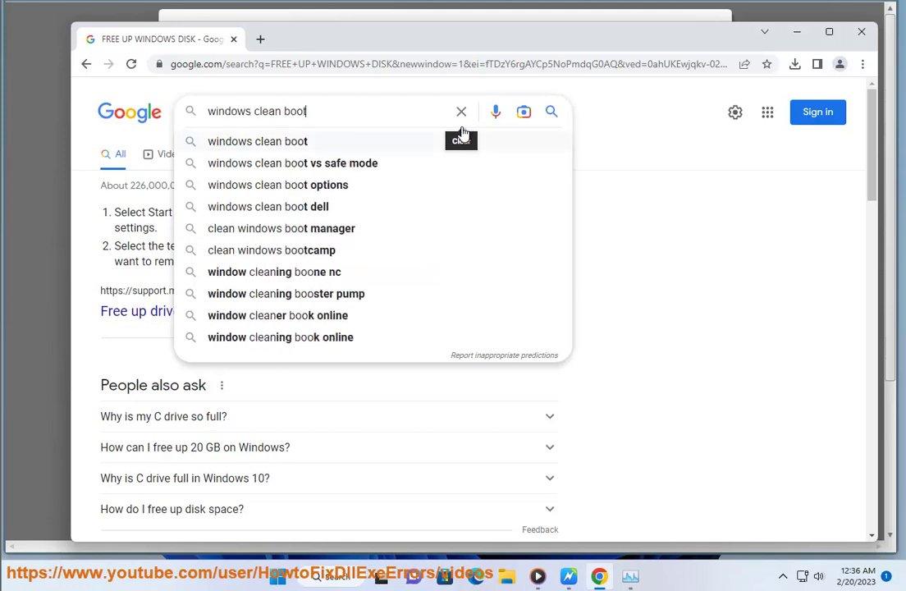
{"action": "key", "text": "Return"}
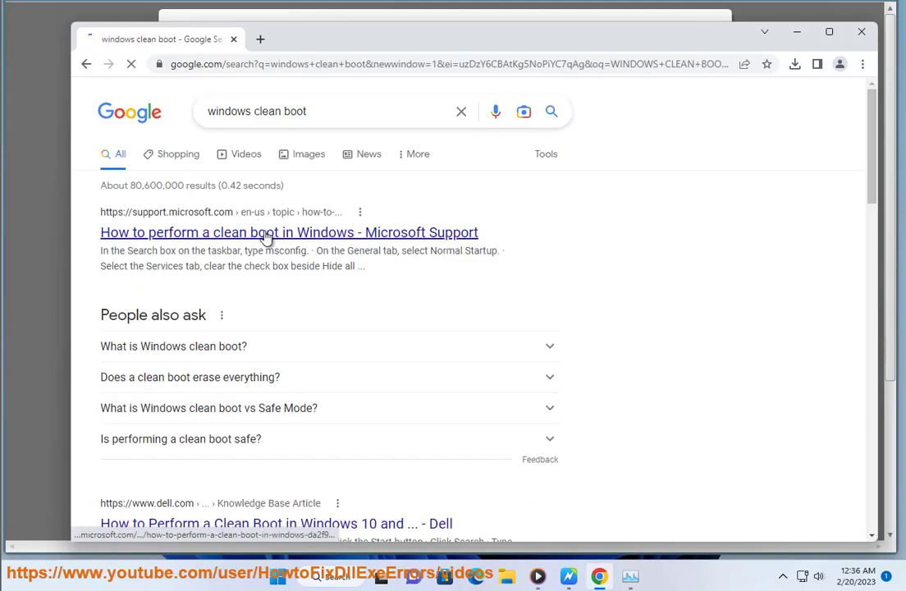
- Open Task Manager, check the enabled entries among the startup apps, and close it
{"action": "left_click", "coordinate": [326, 577]}
{"action": "type", "text": "ta"}
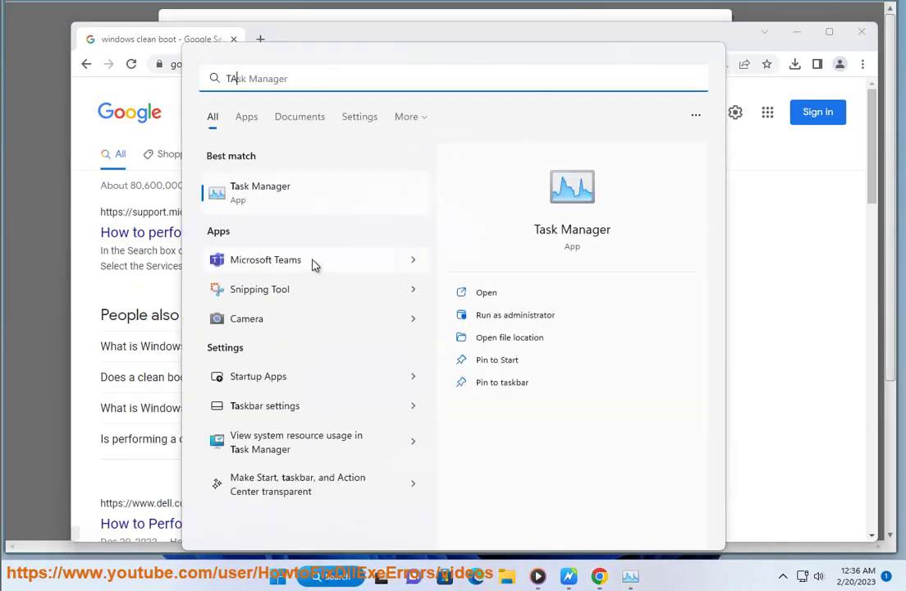
{"action": "key", "text": "Return"}
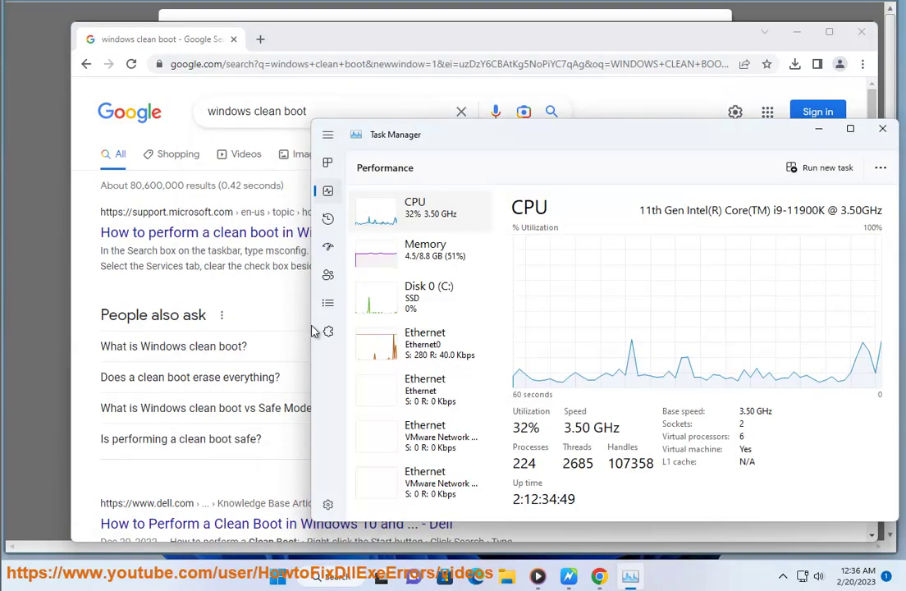
{"action": "left_click", "coordinate": [329, 247]}
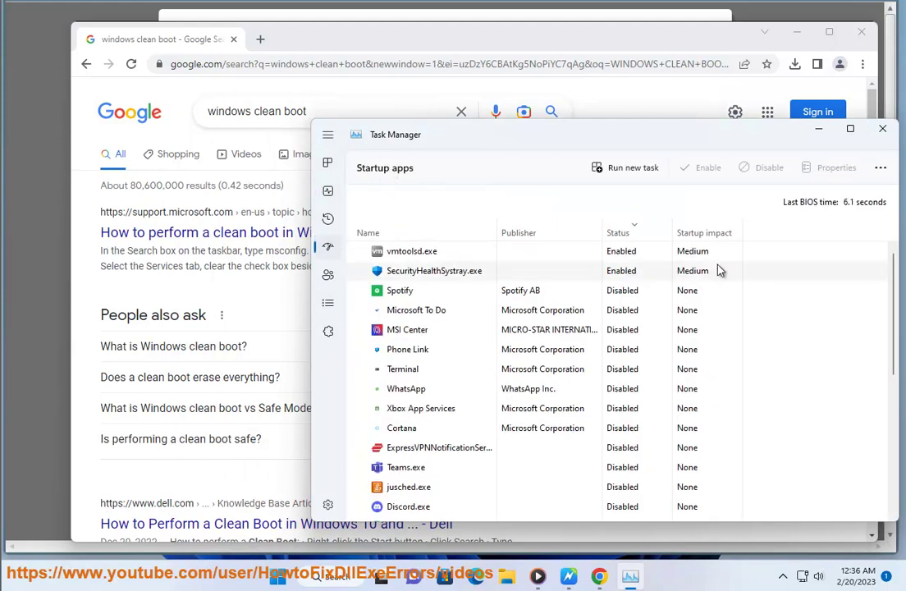
{"action": "left_click", "coordinate": [644, 253]}
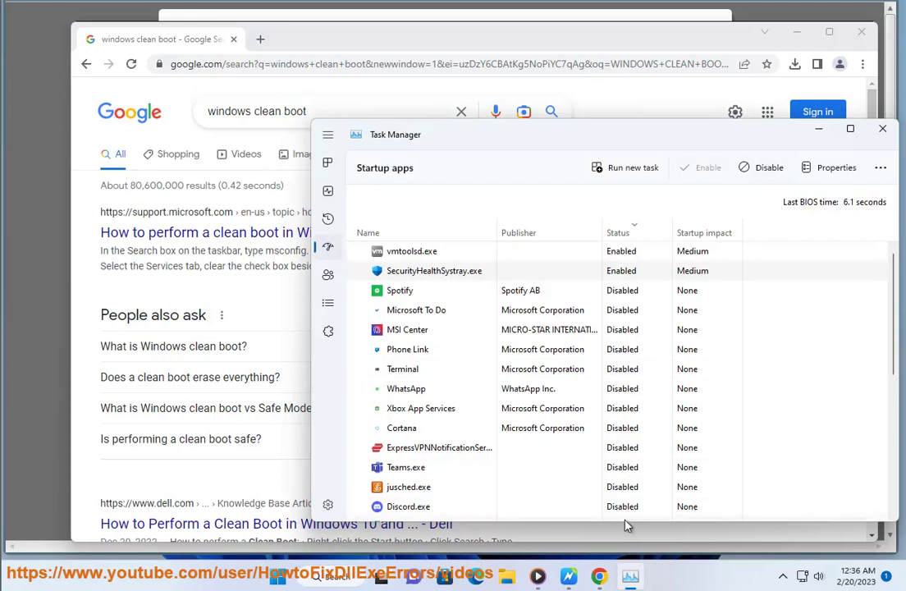
{"action": "left_click", "coordinate": [883, 129]}
- Open System Configuration, try hiding all Microsoft services and disabling all the others, and cancel without applying
{"action": "left_click", "coordinate": [349, 577]}
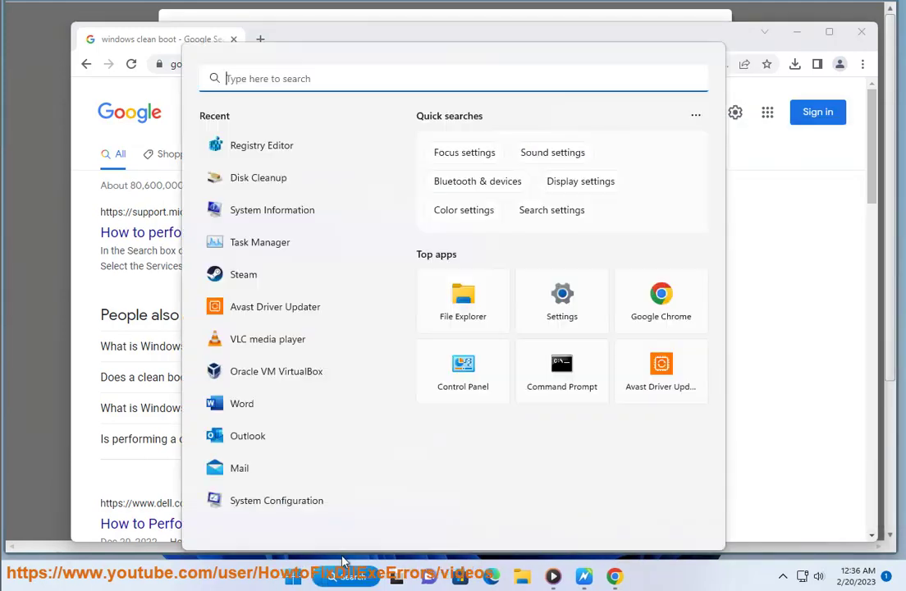
{"action": "type", "text": "MSC"}
{"action": "left_click", "coordinate": [266, 193]}
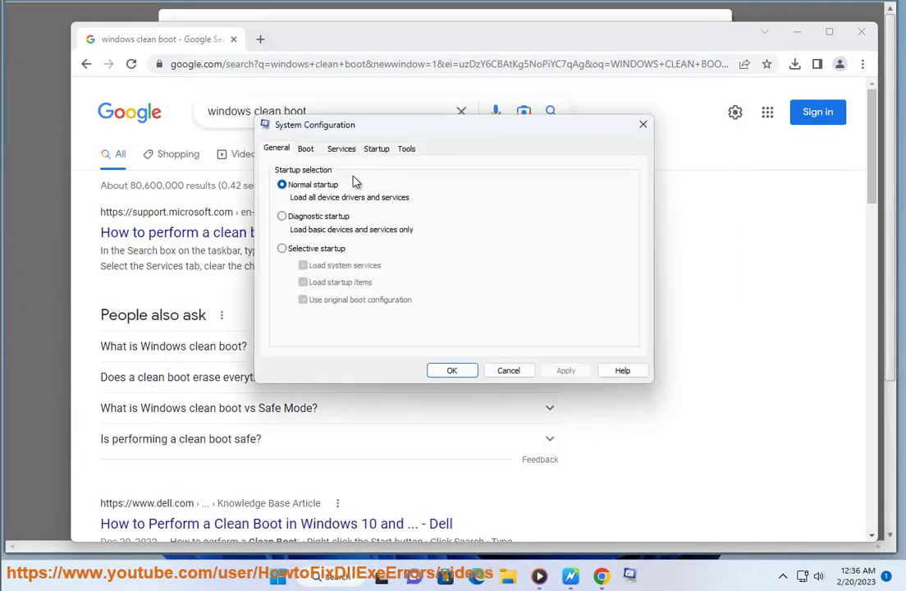
{"action": "left_click", "coordinate": [338, 148]}
{"action": "left_click", "coordinate": [361, 345]}
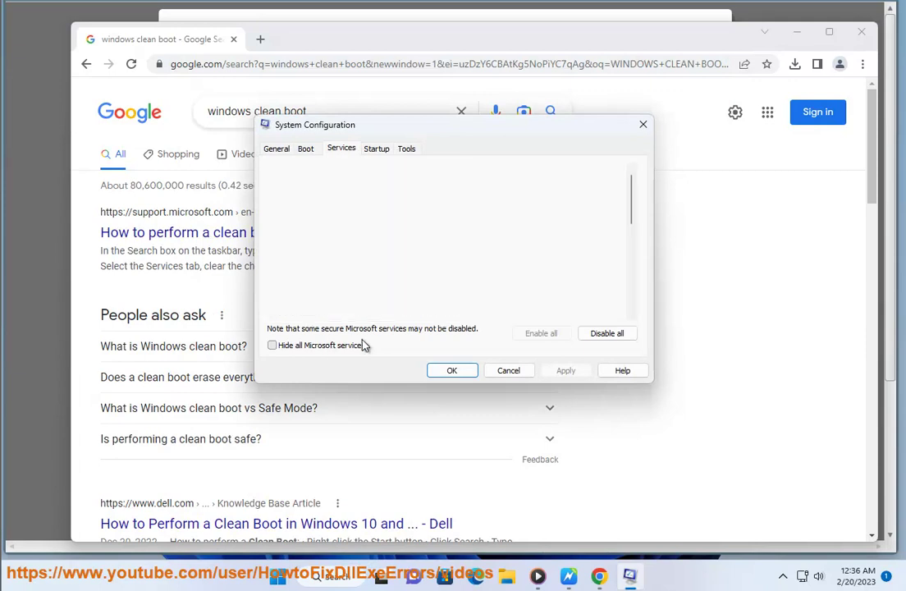
{"action": "left_click", "coordinate": [612, 334]}
{"action": "left_click", "coordinate": [508, 370]}
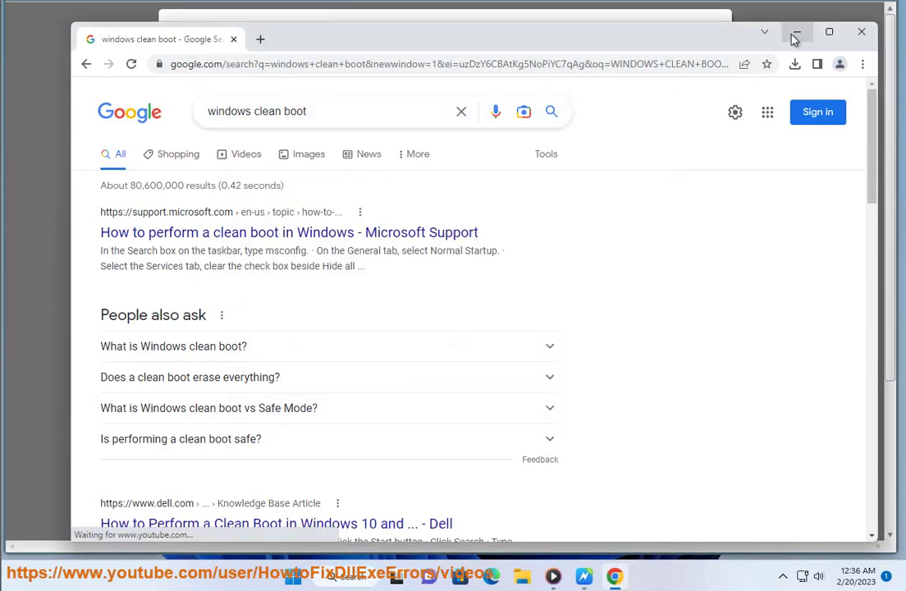
- Minimize the browser and open the list of installed programs in Control Panel's Programs and Features
{"action": "left_click", "coordinate": [796, 32]}
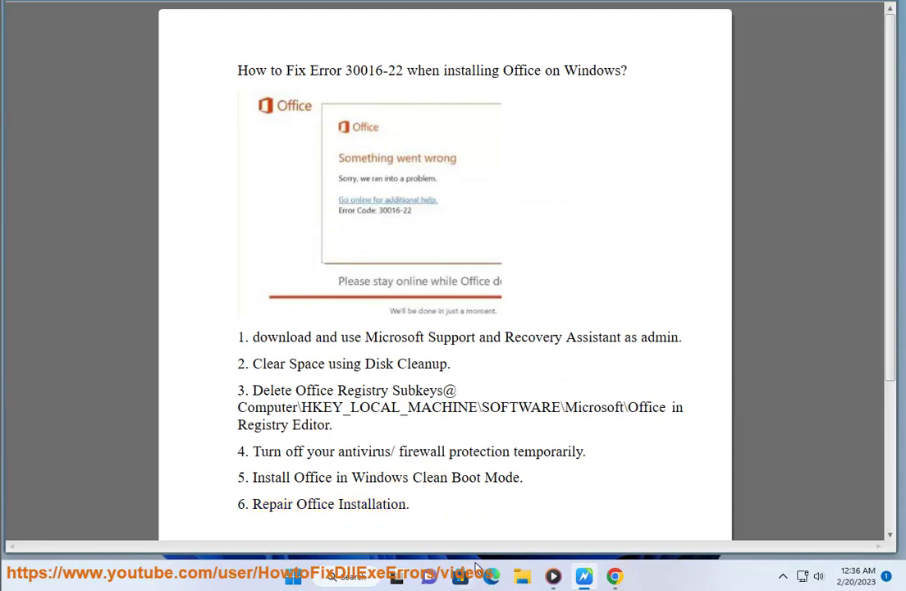
{"action": "left_click", "coordinate": [357, 581]}
{"action": "left_click", "coordinate": [474, 382]}
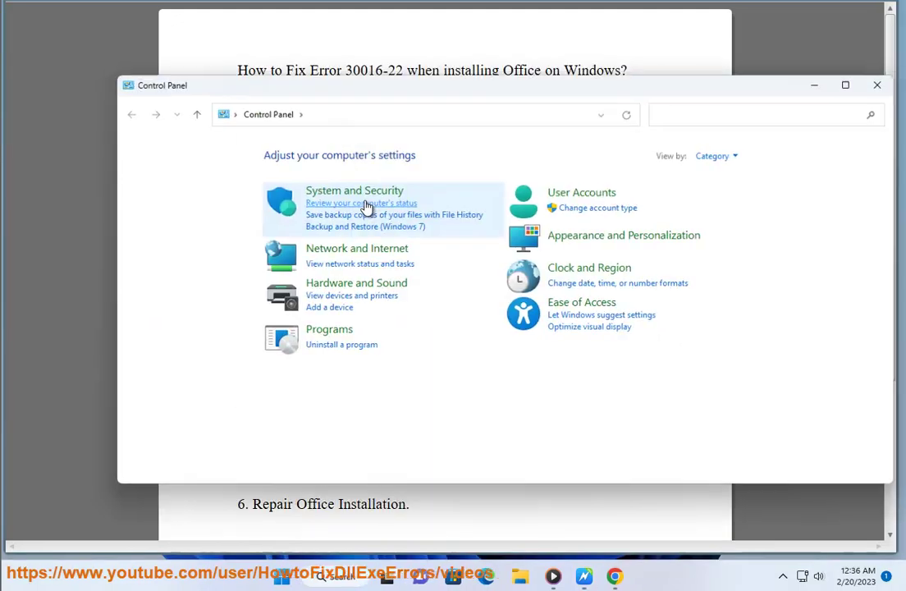
{"action": "left_click", "coordinate": [361, 341]}
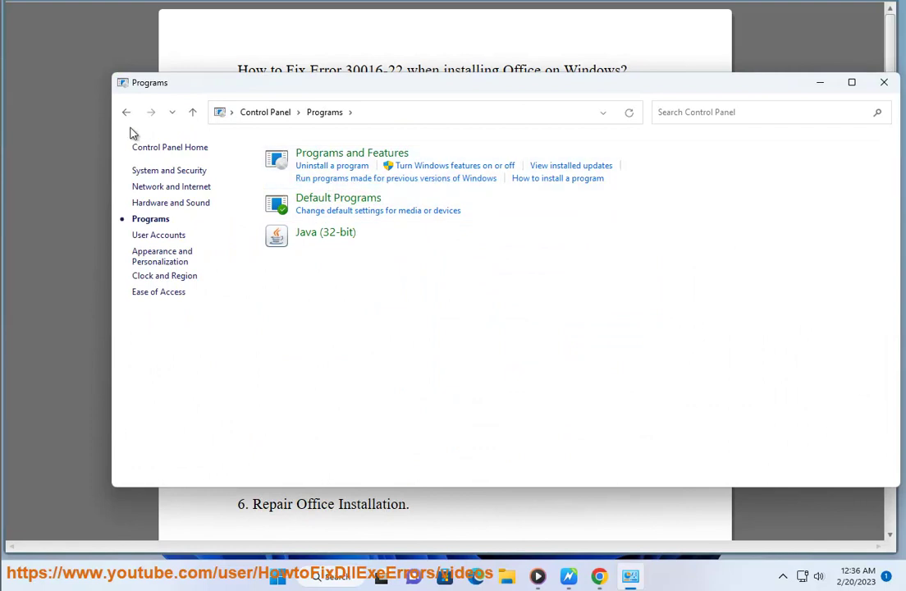
{"action": "left_click", "coordinate": [126, 112]}
{"action": "left_click", "coordinate": [339, 347]}
- Find and select Microsoft 365 Apps for enterprise - en-us in the list of installed programs
{"action": "left_click", "coordinate": [372, 374]}
{"action": "left_click", "coordinate": [372, 374]}
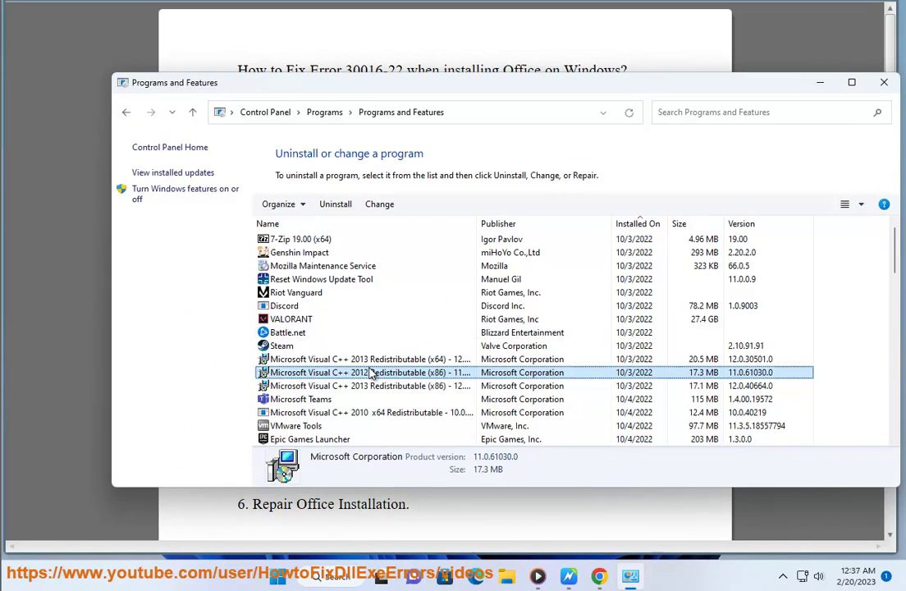
{"action": "scroll", "coordinate": [374, 386], "scroll_direction": "down", "scroll_amount": 3}
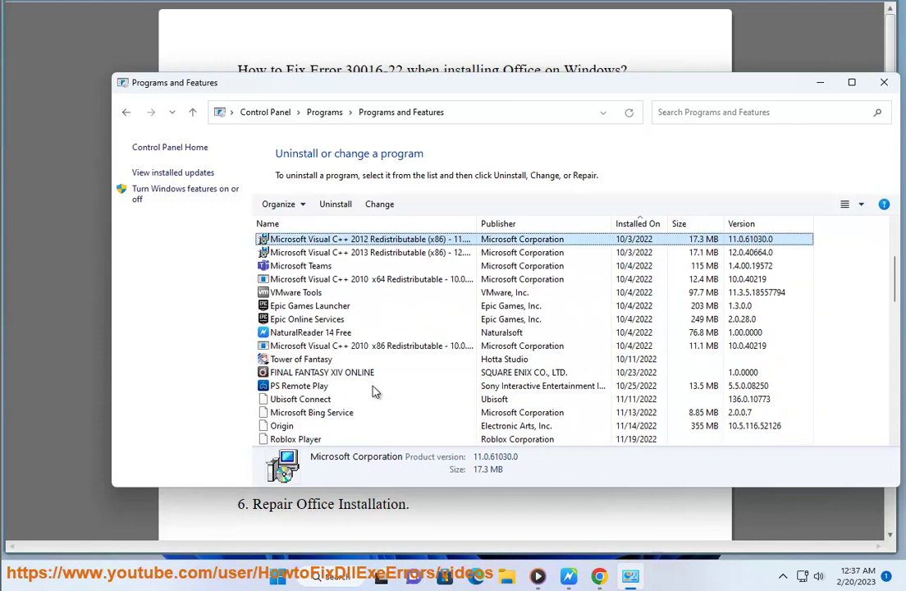
{"action": "scroll", "coordinate": [374, 392], "scroll_direction": "down", "scroll_amount": 3}
{"action": "key", "text": "Down"}
{"action": "key", "text": "Down"}
{"action": "key", "text": "Down"}
{"action": "scroll", "coordinate": [374, 397], "scroll_direction": "down", "scroll_amount": 6}
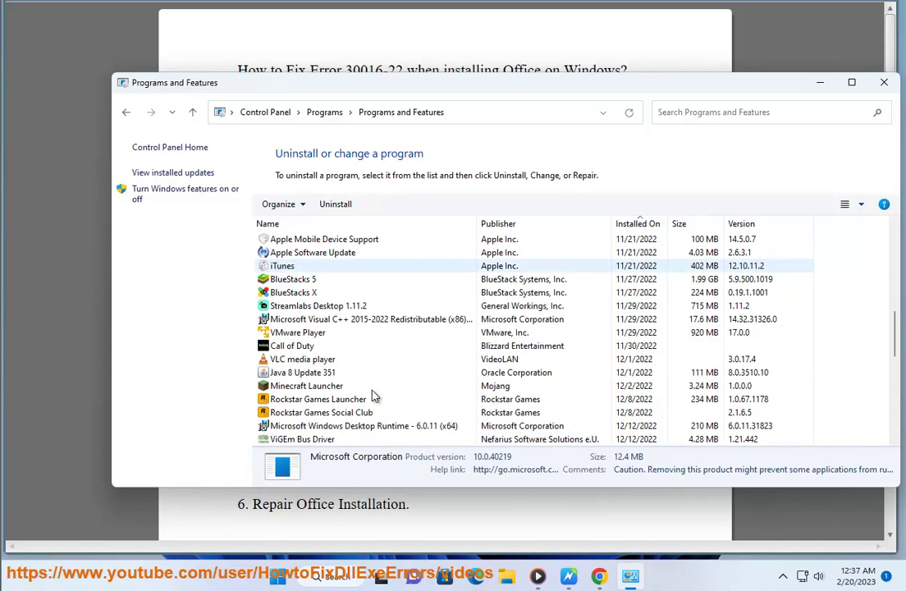
{"action": "scroll", "coordinate": [374, 395], "scroll_direction": "down", "scroll_amount": 3}
{"action": "scroll", "coordinate": [374, 397], "scroll_direction": "down", "scroll_amount": 2}
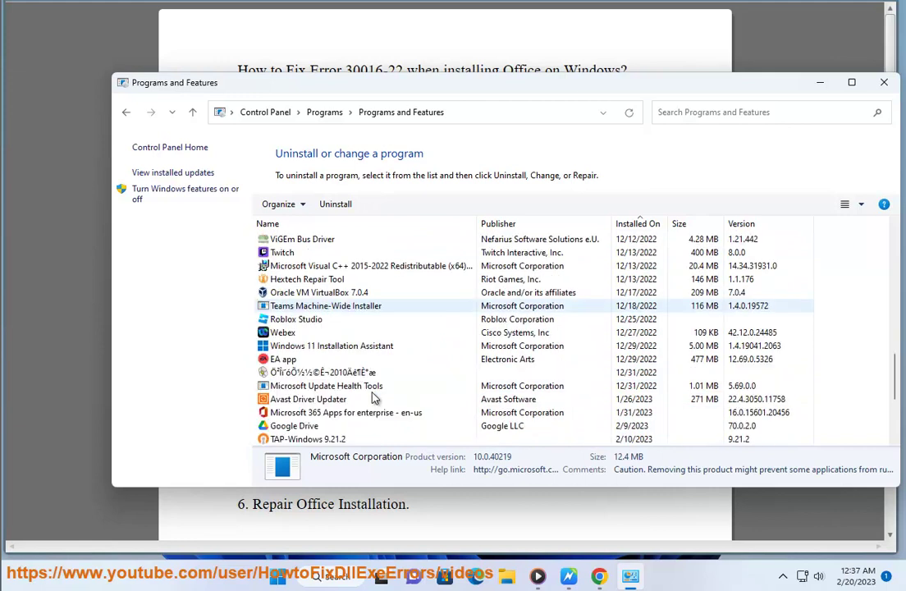
{"action": "left_click", "coordinate": [374, 413]}
- Open the repair options for Microsoft 365 Apps for enterprise and choose Quick Repair
{"action": "left_click", "coordinate": [380, 206]}
{"action": "left_click", "coordinate": [401, 374]}
{"action": "left_click", "coordinate": [276, 244]}
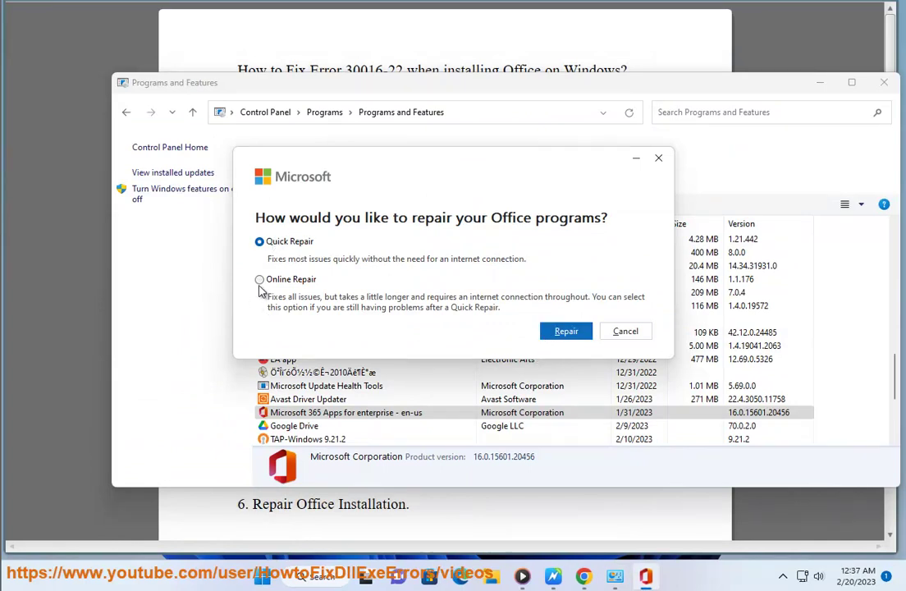